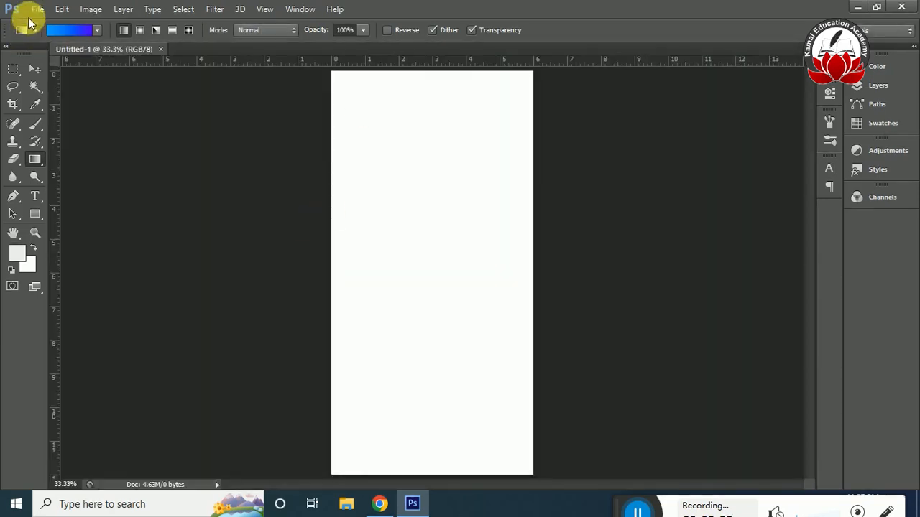
Open pngegg.png from the Downloads folder and bring the flower branch image into the Untitled-1 document.
{"action": "left_click", "coordinate": [37, 9]}
{"action": "left_click", "coordinate": [50, 36]}
{"action": "left_click", "coordinate": [496, 123]}
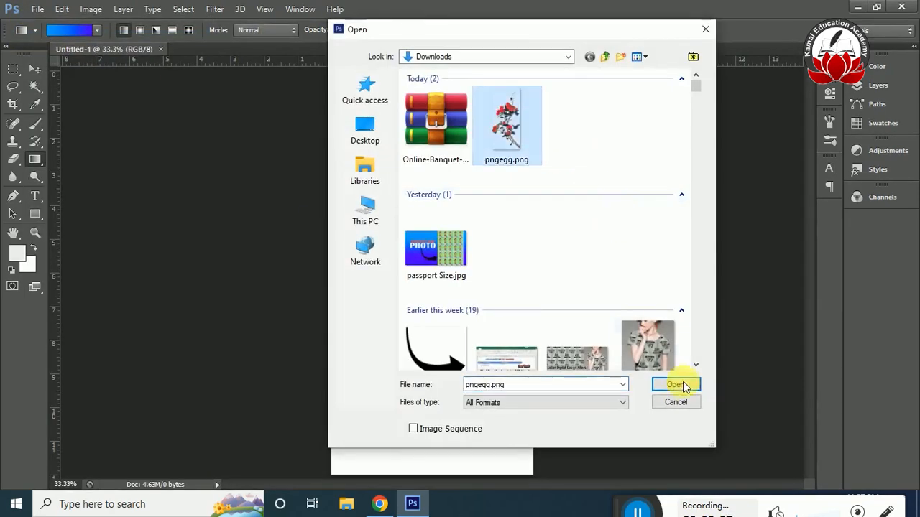
{"action": "left_click", "coordinate": [671, 382]}
{"action": "left_click", "coordinate": [35, 69]}
{"action": "left_click_drag", "start_coordinate": [468, 376], "coordinate": [413, 323]}
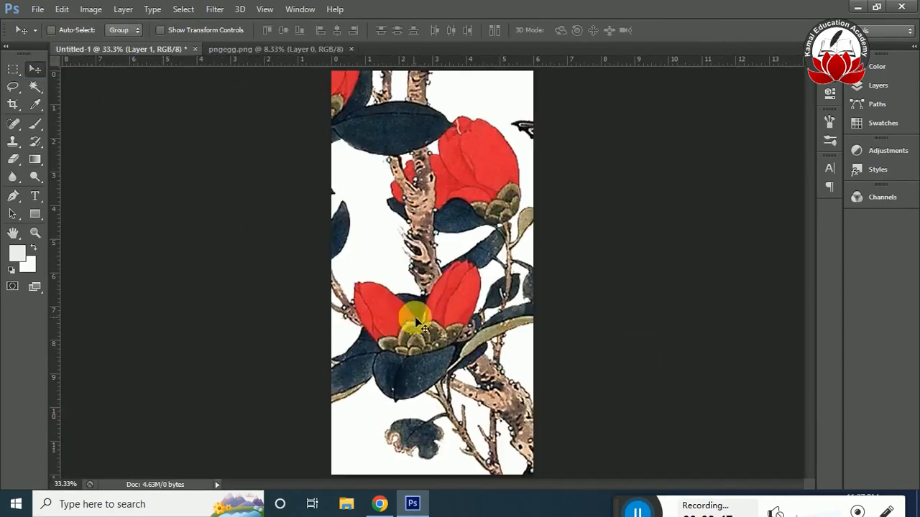
Scale the flower branch down to fit the page's lower half and place it near the lower-left corner of the page.
{"action": "key", "text": "ctrl+t"}
{"action": "key", "text": "ctrl+0"}
{"action": "left_click_drag", "start_coordinate": [489, 79], "coordinate": [421, 286]}
{"action": "key", "text": "Return"}
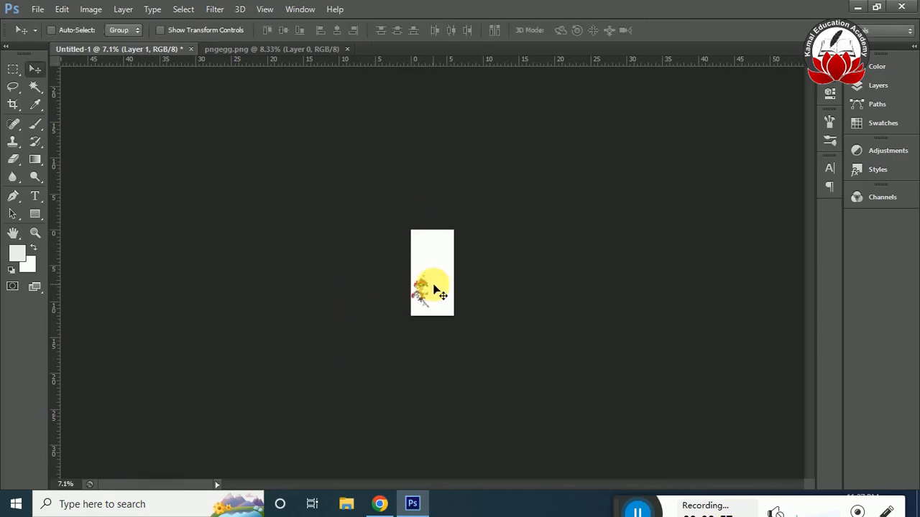
{"action": "key", "text": "ctrl+0"}
{"action": "left_click_drag", "start_coordinate": [378, 393], "coordinate": [388, 410]}
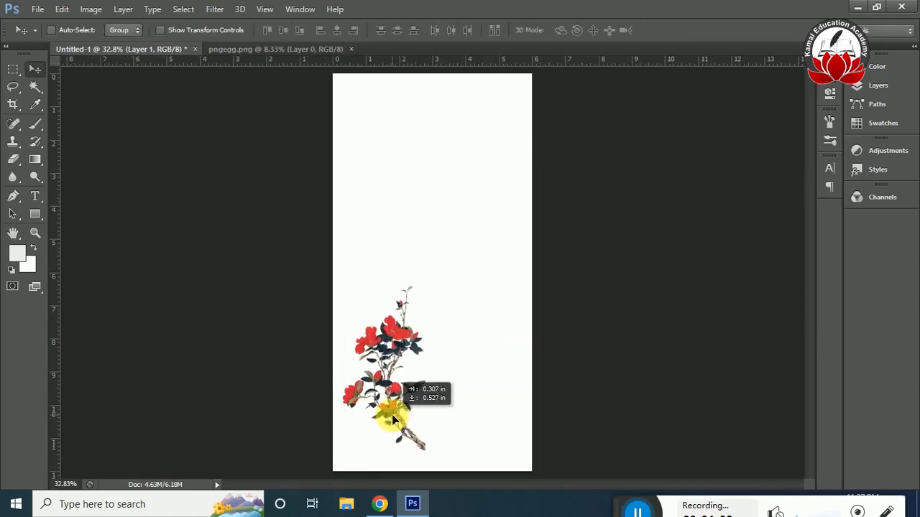
Add a vertical guide at about 2.8 in and horizontal guides at about 2.6, 6 and 9.2 in.
{"action": "left_click_drag", "start_coordinate": [53, 331], "coordinate": [431, 401]}
{"action": "left_click_drag", "start_coordinate": [492, 59], "coordinate": [482, 274]}
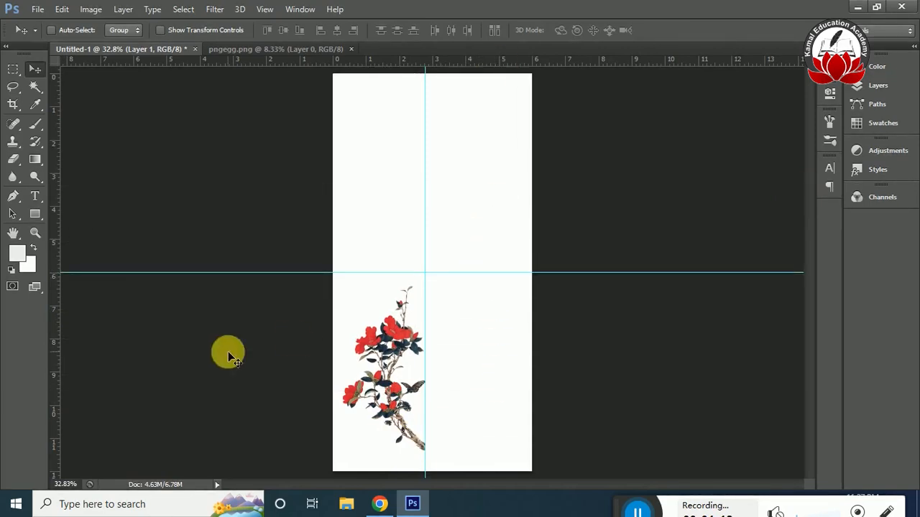
{"action": "left_click_drag", "start_coordinate": [499, 65], "coordinate": [477, 160]}
Shrink the flower branch slightly and move it onto the vertical guide in the page's lower half.
{"action": "left_click_drag", "start_coordinate": [397, 356], "coordinate": [403, 342]}
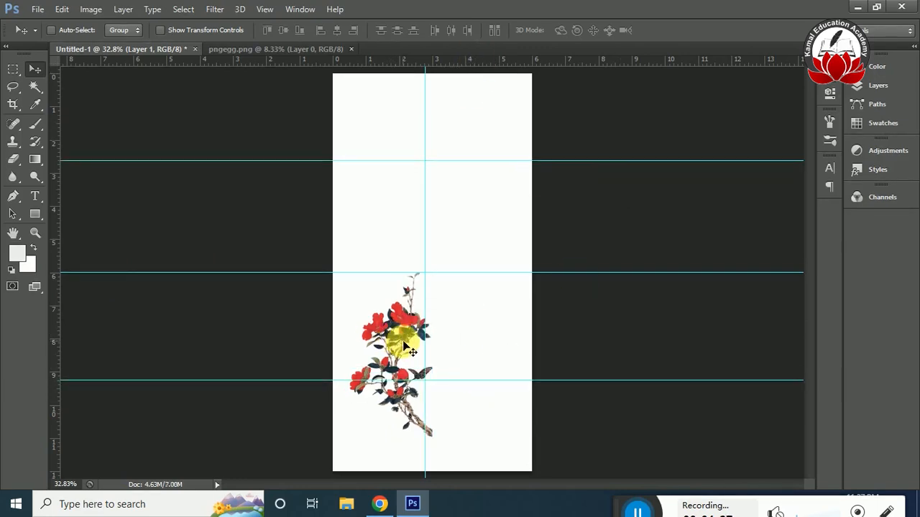
{"action": "key", "text": "ctrl+t"}
{"action": "left_click_drag", "start_coordinate": [433, 437], "coordinate": [425, 424]}
{"action": "left_click_drag", "start_coordinate": [398, 390], "coordinate": [429, 425]}
{"action": "key", "text": "Return"}
{"action": "key", "text": "m"}
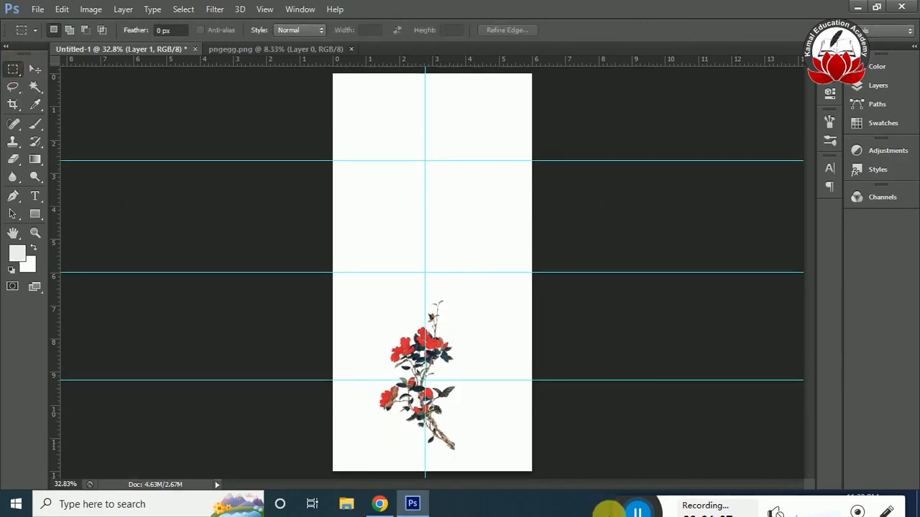
Duplicate the flower branch above the original, slightly to its right, and flip the copy horizontally.
{"action": "key", "text": "v"}
{"action": "left_click_drag", "start_coordinate": [417, 416], "coordinate": [456, 345]}
{"action": "key", "text": "ctrl+t"}
{"action": "right_click", "coordinate": [419, 322]}
{"action": "left_click", "coordinate": [442, 306]}
{"action": "key", "text": "Return"}
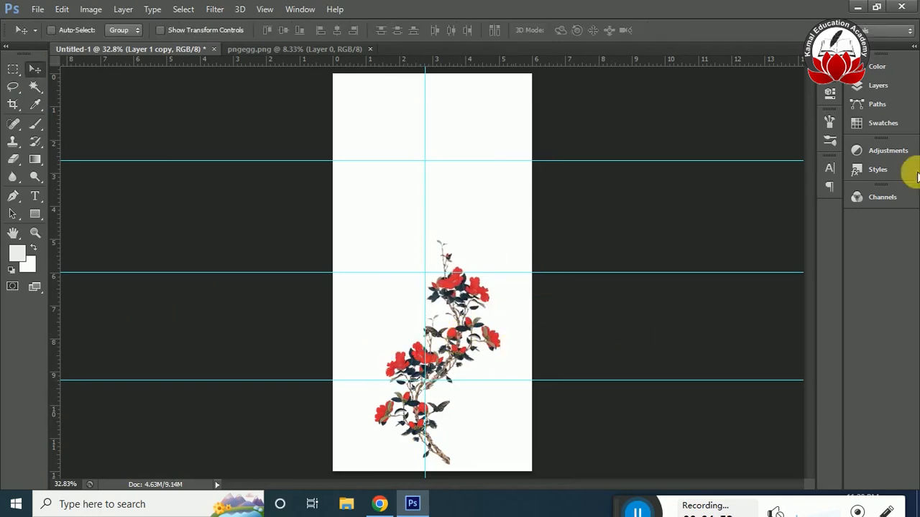
Adjust the mirrored branch upward so its stem joins the top of the lower branch, checking the join up close.
{"action": "left_click", "coordinate": [873, 85]}
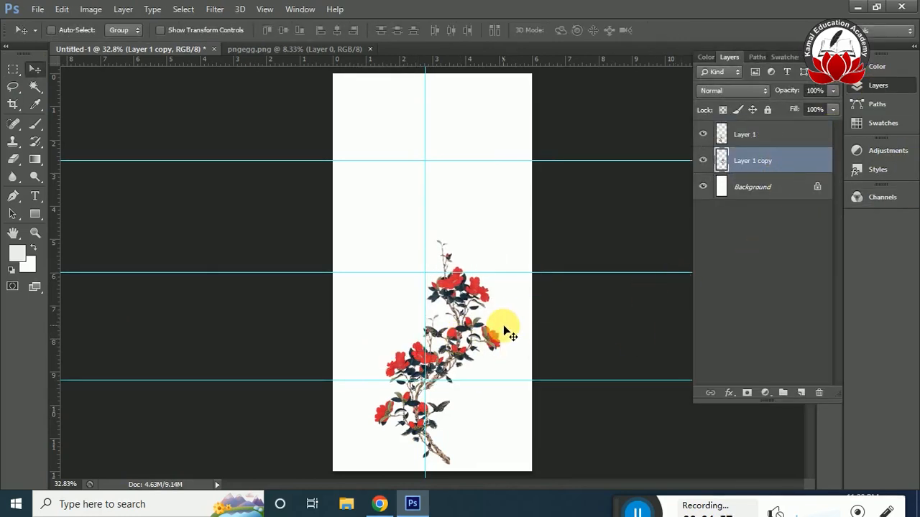
{"action": "key", "text": "ctrl+1"}
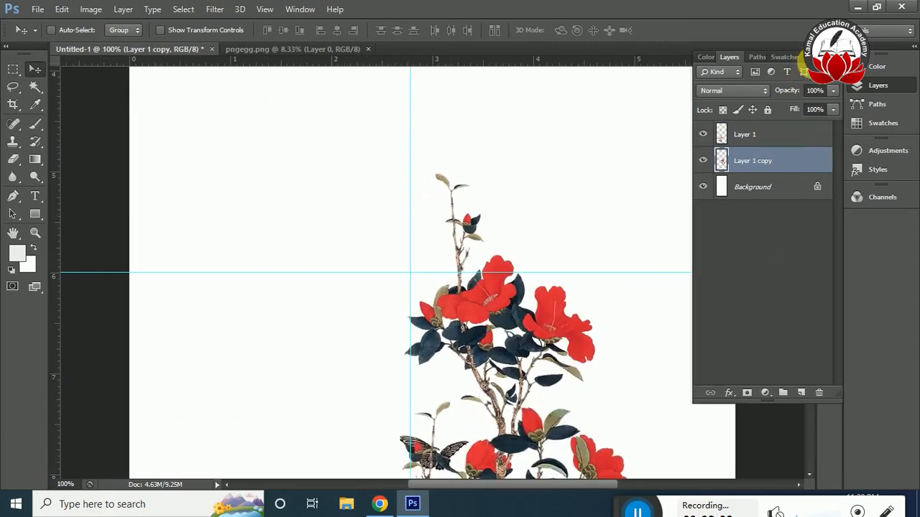
{"action": "left_click_drag", "start_coordinate": [809, 257], "coordinate": [806, 338]}
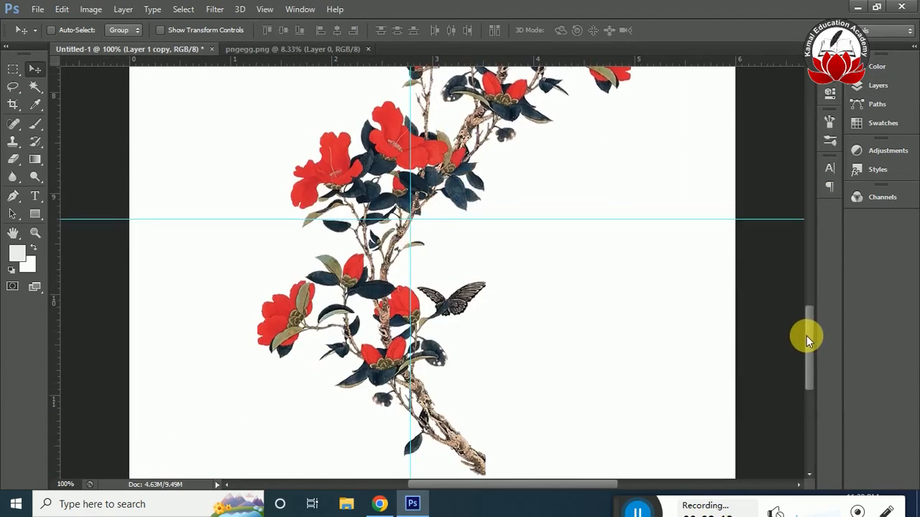
{"action": "key", "text": "ctrl+0"}
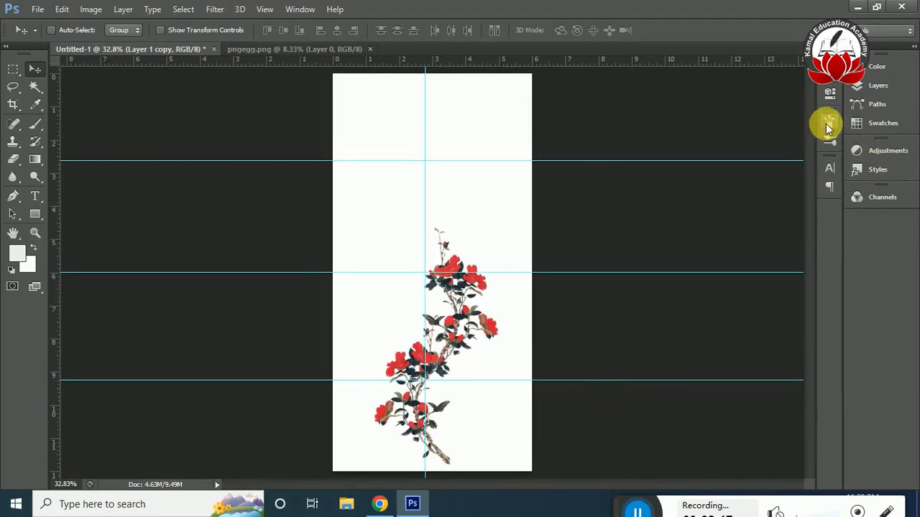
Duplicate both branch layers and move the copies up to extend the vine to the page's top.
{"action": "left_click", "coordinate": [878, 87]}
{"action": "left_click", "coordinate": [785, 141], "text": "ctrl"}
{"action": "key", "text": "ctrl+j"}
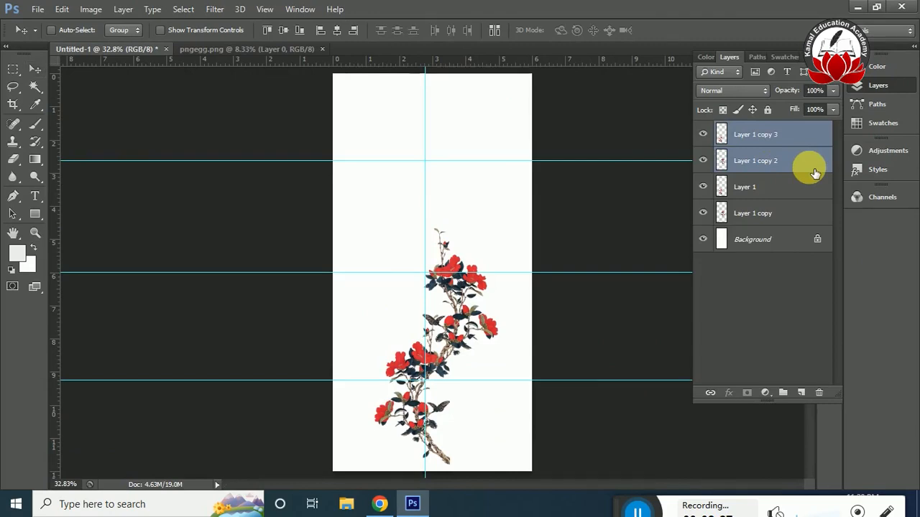
{"action": "key", "text": "ctrl+t"}
{"action": "left_click_drag", "start_coordinate": [468, 312], "coordinate": [458, 159]}
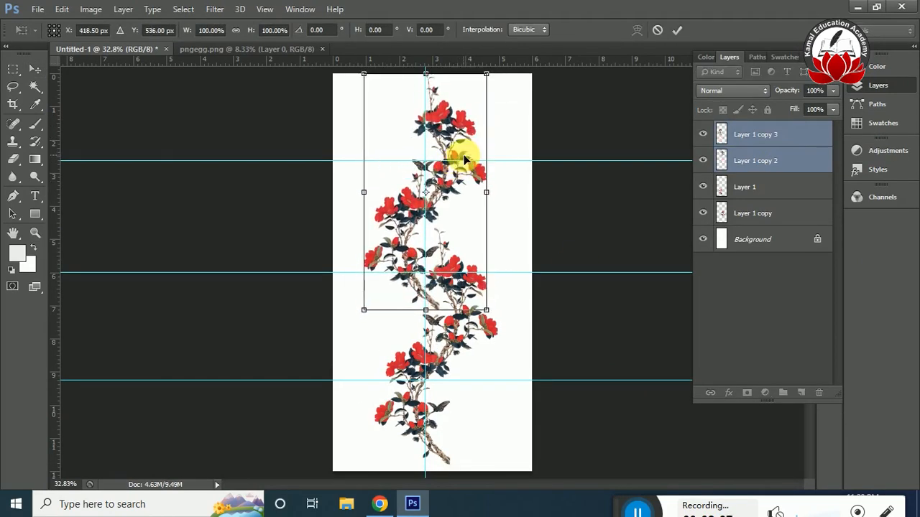
{"action": "key", "text": "Return"}
Place the two copied layers beneath the originals and nudge them right and up until the vine continues smoothly.
{"action": "left_click_drag", "start_coordinate": [786, 144], "coordinate": [740, 229]}
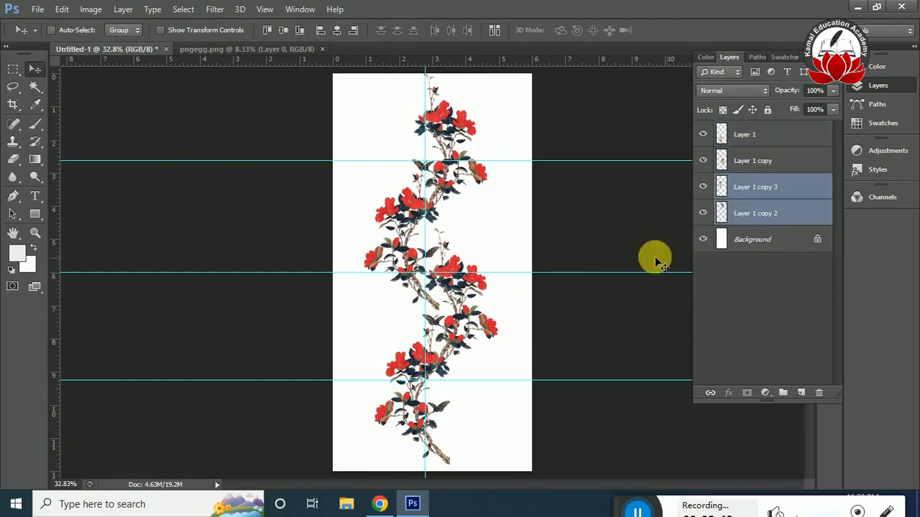
{"action": "key", "text": "ctrl+t"}
{"action": "key", "text": "shift+Right"}
{"action": "key", "text": "shift+Right"}
{"action": "key", "text": "Right"}
{"action": "key", "text": "shift+Up"}
{"action": "key", "text": "shift+Up"}
{"action": "key", "text": "shift+Up"}
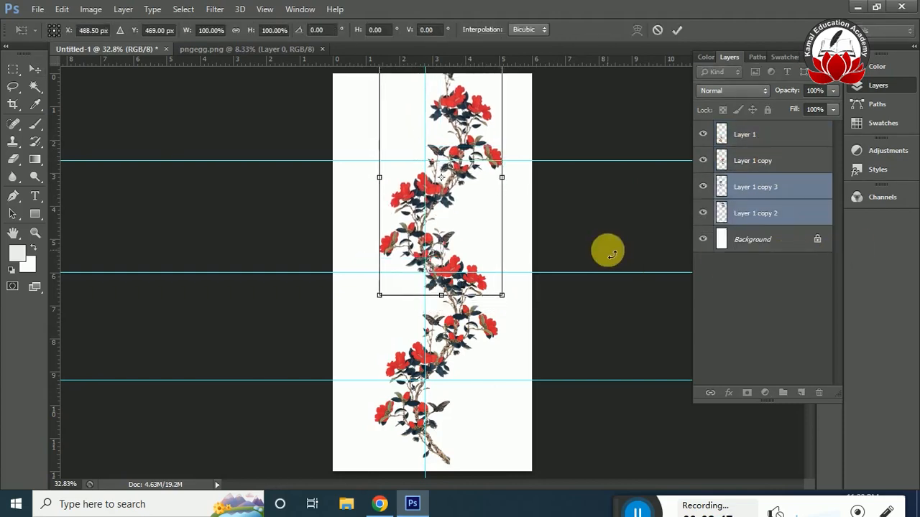
{"action": "key", "text": "Up"}
{"action": "key", "text": "Up"}
{"action": "key", "text": "Up"}
{"action": "key", "text": "Return"}
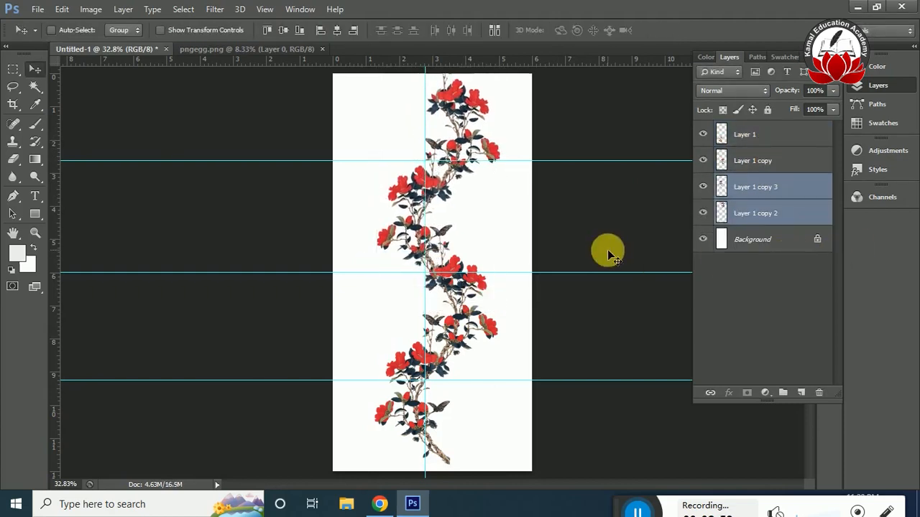
Scale all four branch layers together to about 96.6% to fit the page height and shift them onto the vertical guide.
{"action": "left_click", "coordinate": [799, 143], "text": "shift"}
{"action": "key", "text": "ctrl+t"}
{"action": "left_click_drag", "start_coordinate": [490, 229], "coordinate": [488, 235]}
{"action": "scroll", "coordinate": [544, 202], "scroll_direction": "down", "scroll_amount": 1}
{"action": "left_click_drag", "start_coordinate": [493, 83], "coordinate": [488, 96]}
{"action": "key", "text": "shift+Left"}
{"action": "key", "text": "shift+Left"}
{"action": "key", "text": "shift+Left"}
{"action": "key", "text": "shift+Left"}
{"action": "key", "text": "shift+Left"}
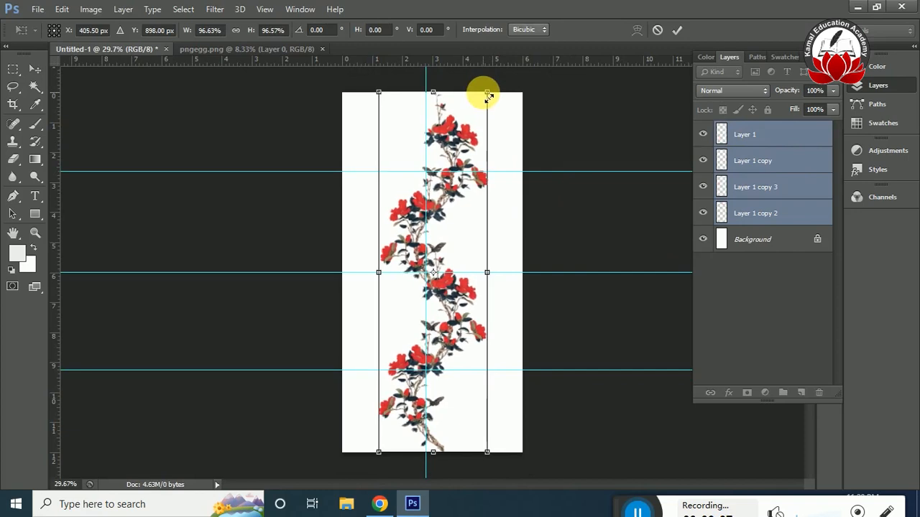
{"action": "key", "text": "shift+Right"}
{"action": "key", "text": "Return"}
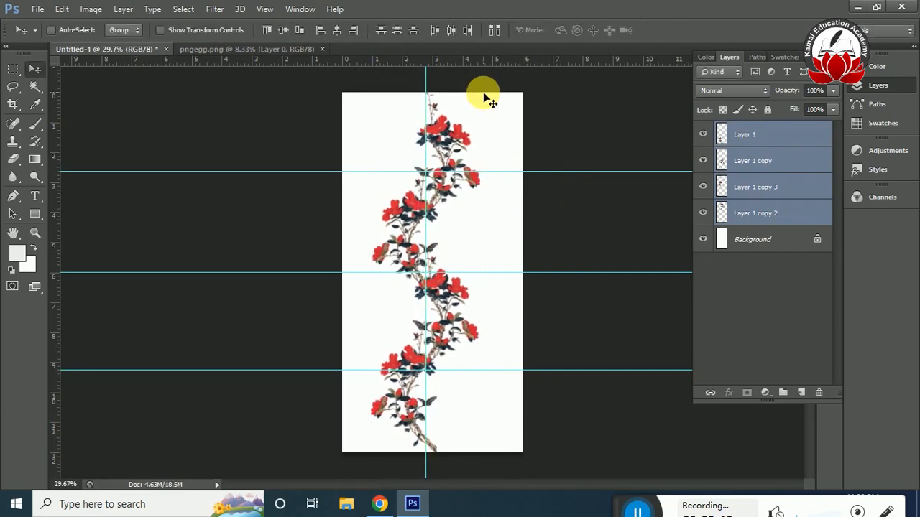
Duplicate Layer 1 copy 2 as a spare branch and merge the other branch layers into Layer 1.
{"action": "left_click", "coordinate": [798, 217]}
{"action": "key", "text": "ctrl+j"}
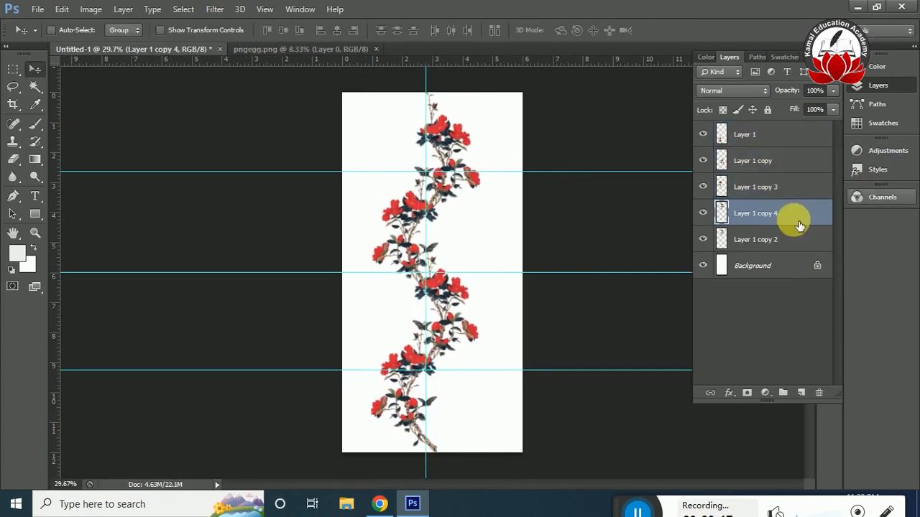
{"action": "left_click", "coordinate": [787, 143], "text": "shift"}
{"action": "key", "text": "ctrl+e"}
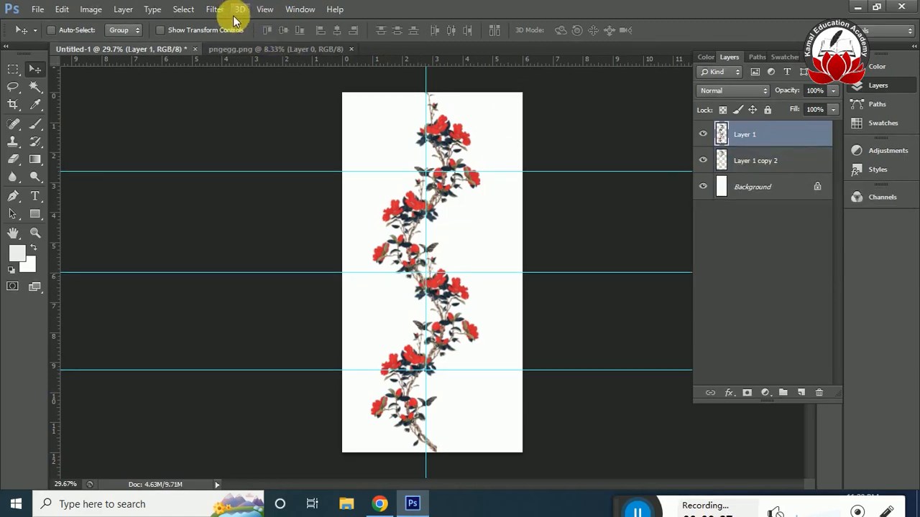
Check the image's pixel dimensions and offset Layer 1 by 0 pixels horizontally and 900 pixels vertically with Wrap Around.
{"action": "key", "text": "ctrl+alt+i"}
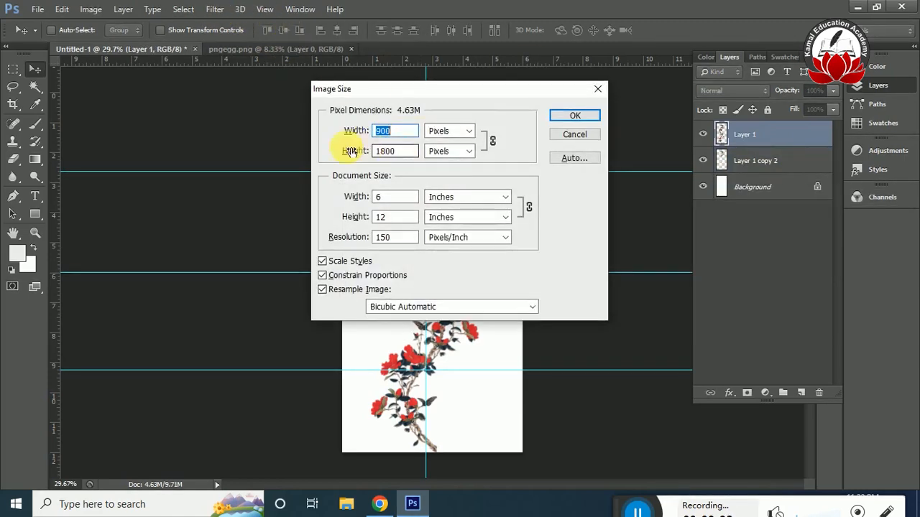
{"action": "left_click", "coordinate": [597, 89]}
{"action": "left_click", "coordinate": [214, 9]}
{"action": "mouse_move", "coordinate": [281, 249]}
{"action": "left_click", "coordinate": [391, 297]}
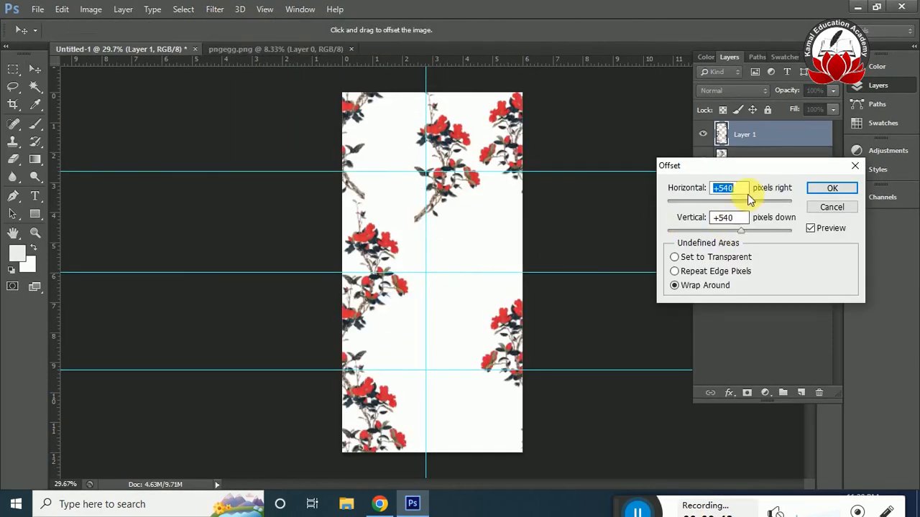
{"action": "type", "text": "0"}
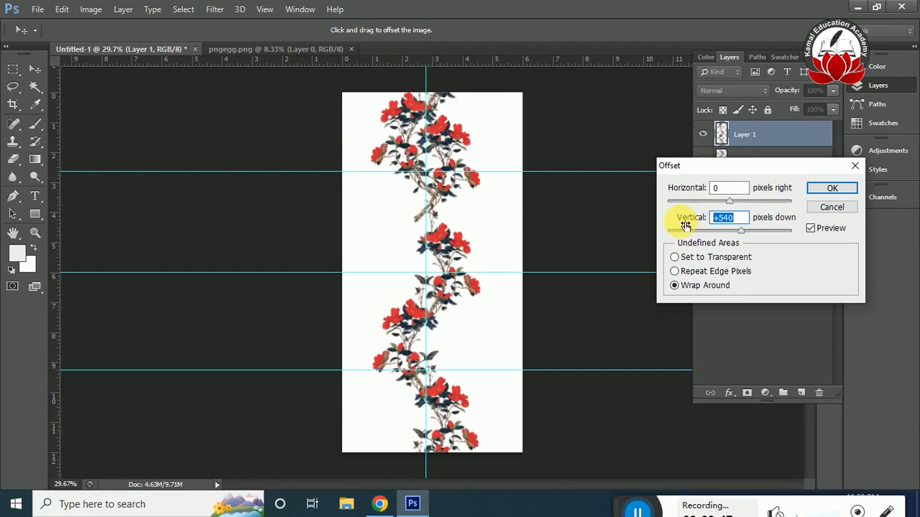
{"action": "type", "text": "900"}
{"action": "left_click", "coordinate": [823, 188]}
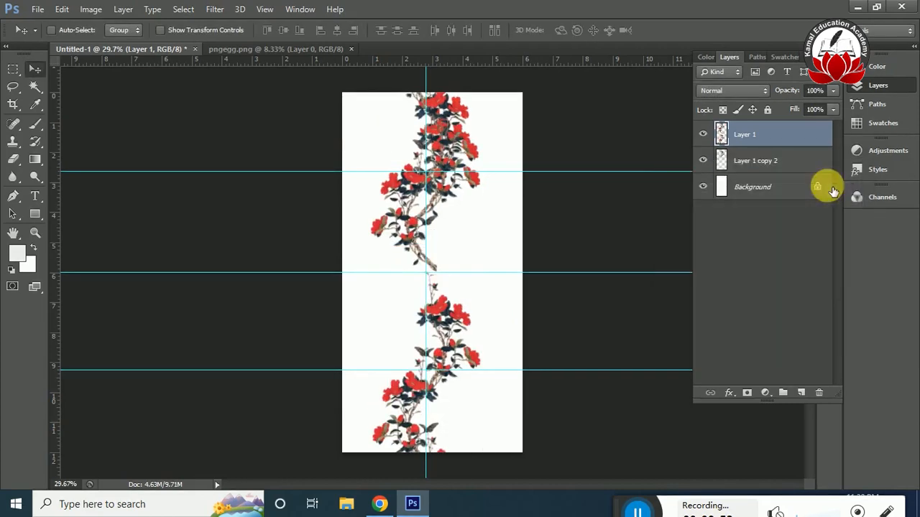
Mirror the spare branch, move it over the gap at the page's middle, and put Layer 1 beneath it.
{"action": "left_click", "coordinate": [768, 166]}
{"action": "key", "text": "ctrl+t"}
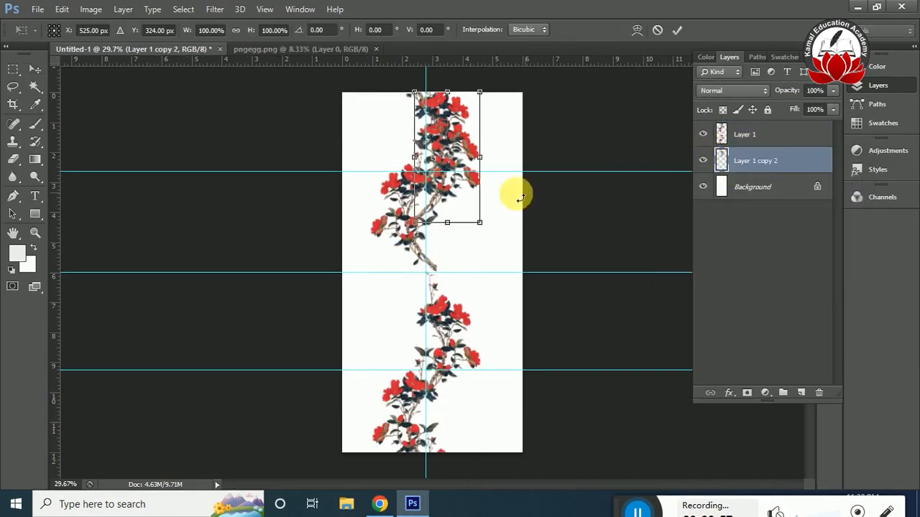
{"action": "left_click_drag", "start_coordinate": [441, 194], "coordinate": [441, 309]}
{"action": "key", "text": "Return"}
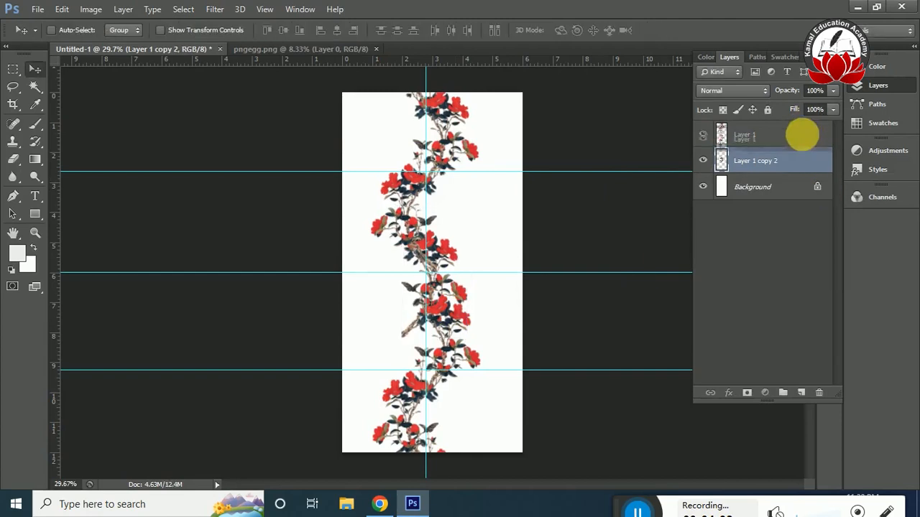
{"action": "left_click_drag", "start_coordinate": [782, 136], "coordinate": [764, 177]}
Lower the spare branch to line up with the vine, then duplicate its layer and hide the duplicate.
{"action": "key", "text": "ctrl+plus"}
{"action": "key", "text": "ctrl+plus"}
{"action": "key", "text": "ctrl+plus"}
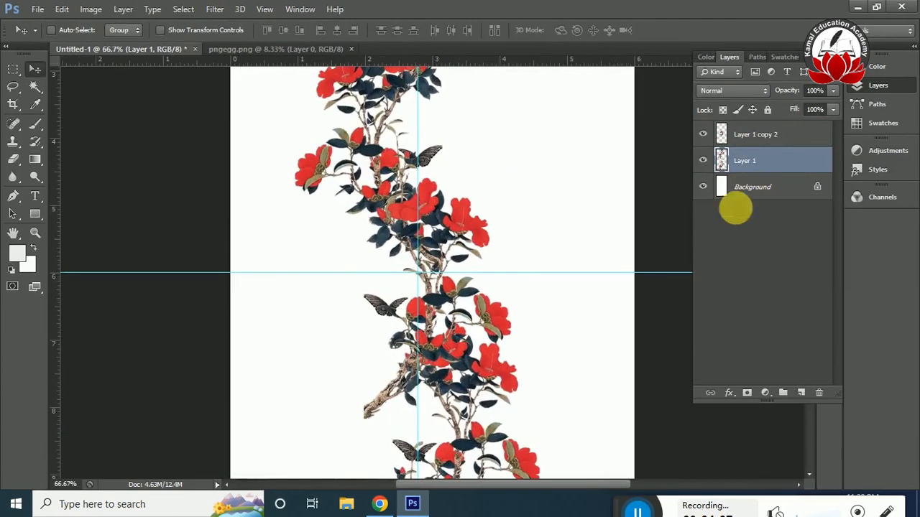
{"action": "left_click_drag", "start_coordinate": [427, 368], "coordinate": [524, 295]}
{"action": "left_click", "coordinate": [769, 137]}
{"action": "left_click_drag", "start_coordinate": [466, 230], "coordinate": [477, 282]}
{"action": "key", "text": "ctrl+j"}
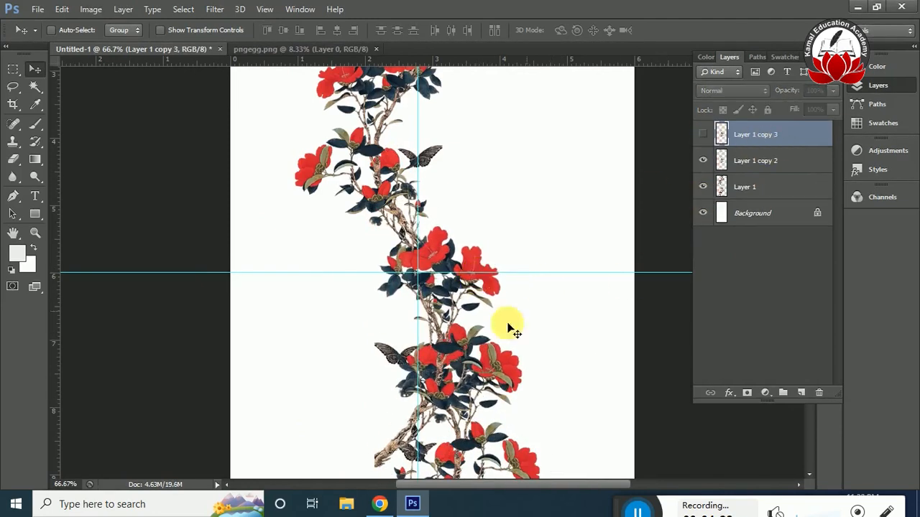
Erase the protruding trunk end and overlapping flowers and leaves from Layer 1 copy 2 with a 30 px eraser brush.
{"action": "key", "text": "e"}
{"action": "key", "text": "F5"}
{"action": "left_click", "coordinate": [727, 132]}
{"action": "left_click", "coordinate": [809, 107]}
{"action": "left_click", "coordinate": [733, 164]}
{"action": "mouse_move", "coordinate": [431, 410]}
{"action": "left_mouse_down"}
{"action": "mouse_move", "coordinate": [396, 450]}
{"action": "mouse_move", "coordinate": [442, 385]}
{"action": "left_mouse_up"}
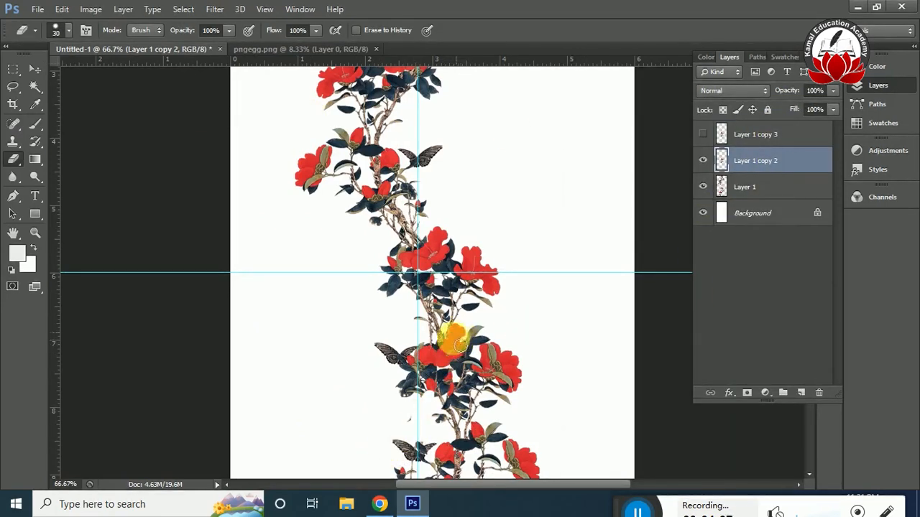
{"action": "mouse_move", "coordinate": [437, 355]}
{"action": "left_mouse_down"}
{"action": "mouse_move", "coordinate": [402, 373]}
{"action": "mouse_move", "coordinate": [412, 360]}
{"action": "mouse_move", "coordinate": [402, 381]}
{"action": "mouse_move", "coordinate": [431, 393]}
{"action": "mouse_move", "coordinate": [411, 420]}
{"action": "mouse_move", "coordinate": [423, 366]}
{"action": "mouse_move", "coordinate": [466, 376]}
{"action": "mouse_move", "coordinate": [491, 340]}
{"action": "mouse_move", "coordinate": [462, 364]}
{"action": "mouse_move", "coordinate": [498, 332]}
{"action": "mouse_move", "coordinate": [470, 384]}
{"action": "mouse_move", "coordinate": [495, 363]}
{"action": "mouse_move", "coordinate": [495, 379]}
{"action": "mouse_move", "coordinate": [437, 458]}
{"action": "mouse_move", "coordinate": [439, 439]}
{"action": "mouse_move", "coordinate": [470, 406]}
{"action": "left_mouse_up"}
Try to merge Layer 1 down into the layer beneath it.
{"action": "key", "text": "ctrl+minus"}
{"action": "key", "text": "ctrl+minus"}
{"action": "key", "text": "ctrl+minus"}
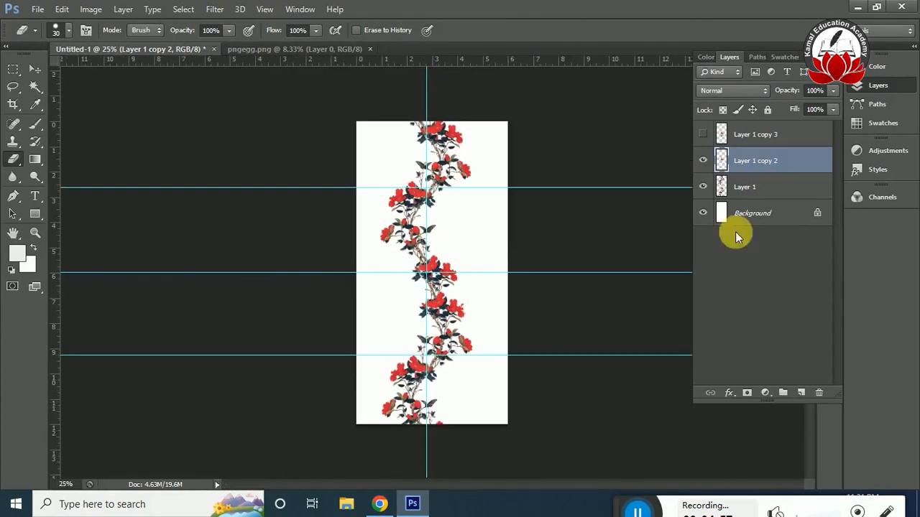
{"action": "left_click", "coordinate": [776, 188]}
{"action": "key", "text": "ctrl+e"}
Show Layer 1 copy 3, try to move its branch off the vine, and undo the merge into the background.
{"action": "left_click", "coordinate": [703, 134]}
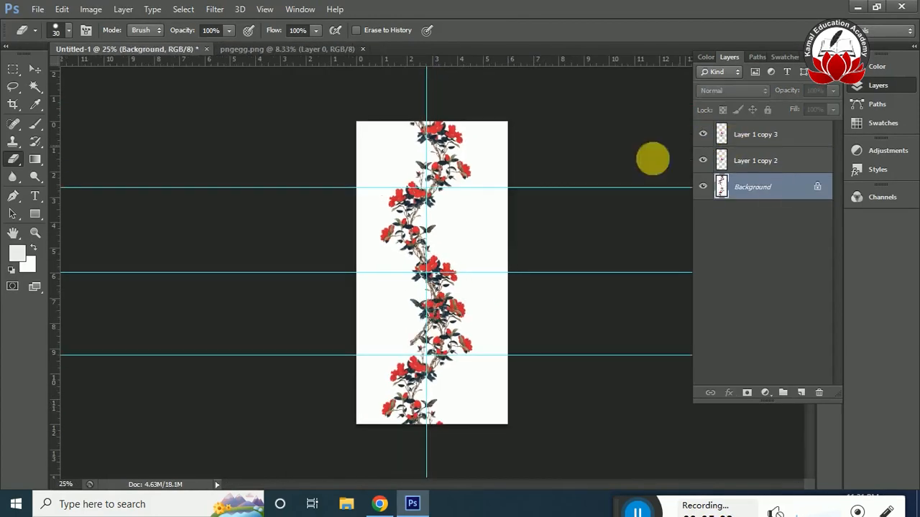
{"action": "left_click", "coordinate": [35, 69]}
{"action": "key", "text": "ctrl+plus"}
{"action": "key", "text": "ctrl+plus"}
{"action": "left_click_drag", "start_coordinate": [414, 353], "coordinate": [348, 403]}
{"action": "key", "text": "Return"}
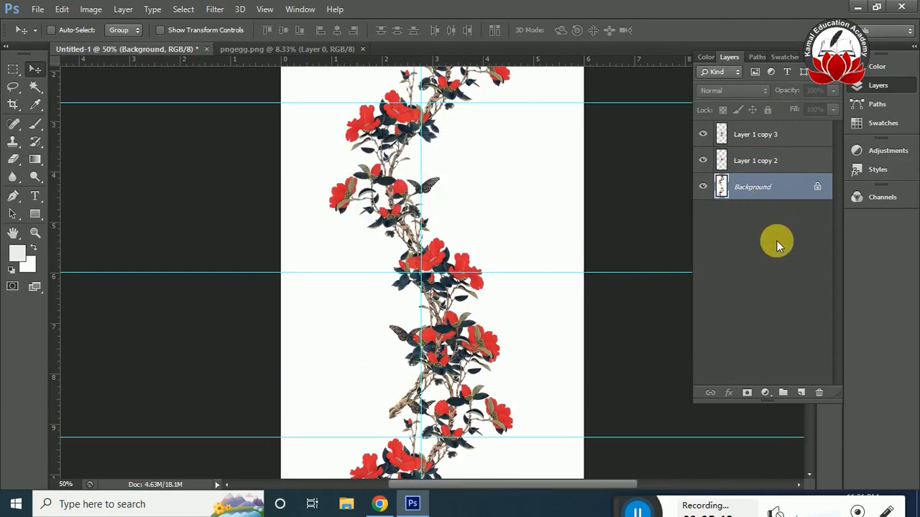
{"action": "key", "text": "ctrl+z"}
Merge Layer 1 copy 2 with Layer 1, keeping the white background separate, and check the merged layer's visibility.
{"action": "left_click", "coordinate": [776, 190]}
{"action": "left_click", "coordinate": [775, 162], "text": "ctrl"}
{"action": "key", "text": "ctrl+e"}
{"action": "left_click", "coordinate": [704, 162]}
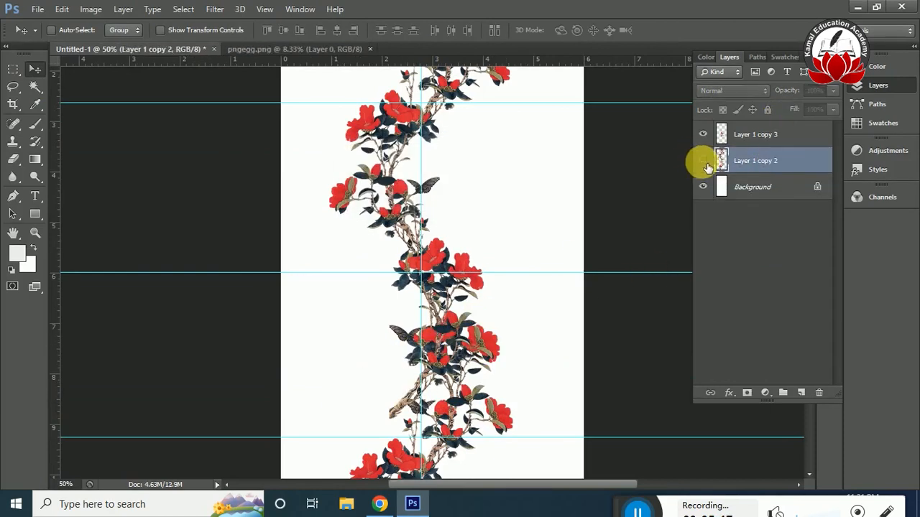
Move the Layer 1 copy 3 branch off the vine to the empty area on the page's left side.
{"action": "left_click", "coordinate": [756, 143]}
{"action": "left_click_drag", "start_coordinate": [435, 344], "coordinate": [349, 365]}
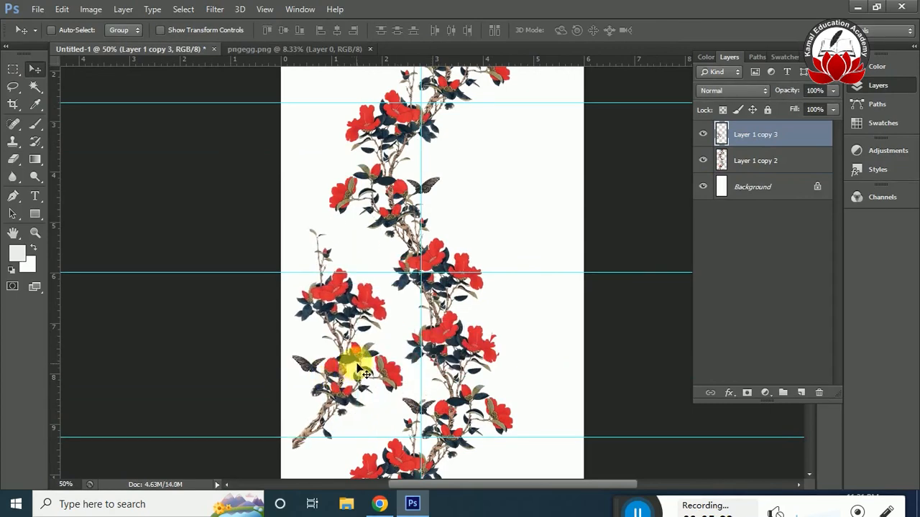
Flip the Layer 1 copy 3 branch horizontally and move it to the empty area right of the vine.
{"action": "key", "text": "ctrl+t"}
{"action": "right_click", "coordinate": [361, 314]}
{"action": "left_click", "coordinate": [411, 283]}
{"action": "left_click_drag", "start_coordinate": [370, 299], "coordinate": [558, 266]}
{"action": "scroll", "coordinate": [558, 269], "scroll_direction": "down", "scroll_amount": 3}
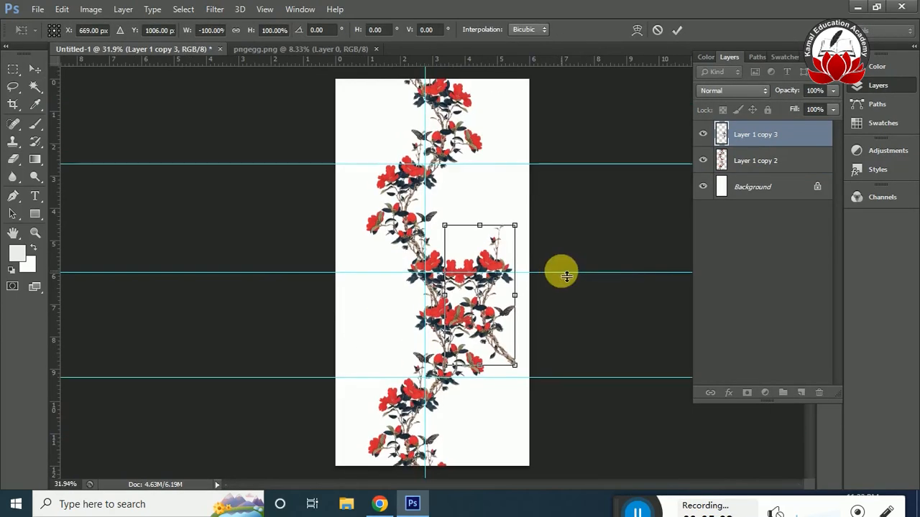
{"action": "left_click_drag", "start_coordinate": [480, 298], "coordinate": [457, 213]}
{"action": "key", "text": "Return"}
Hide Layer 1 copy 3 and duplicate the vine on Layer 1 copy 2.
{"action": "left_click", "coordinate": [761, 160]}
{"action": "left_click", "coordinate": [703, 134]}
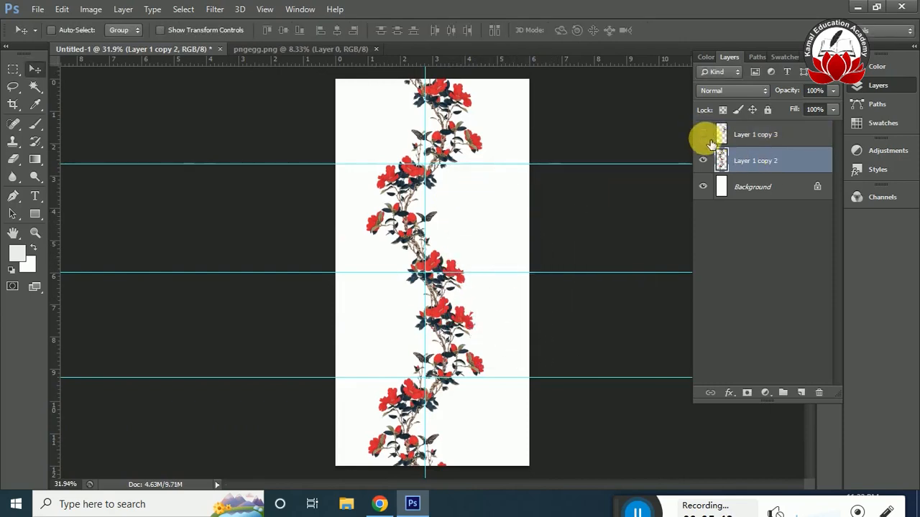
{"action": "key", "text": "ctrl+j"}
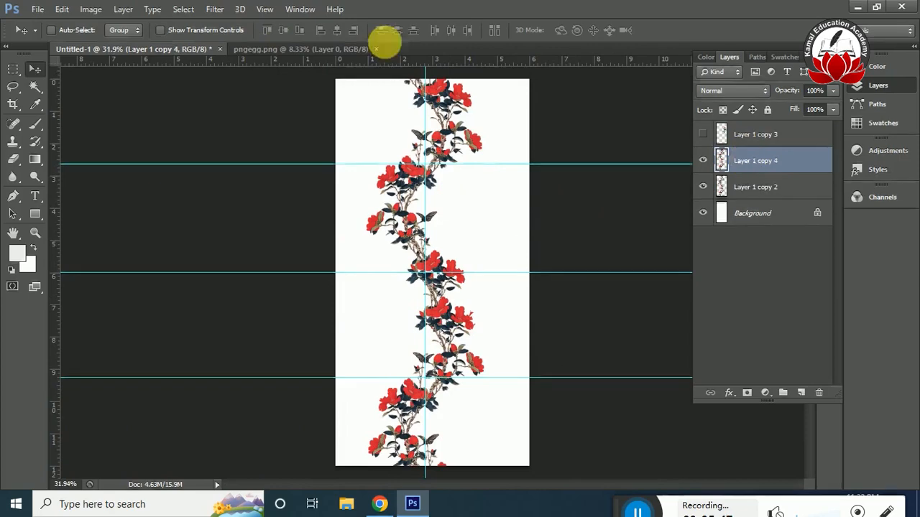
Offset the duplicated vine 400 pixels right and 900 pixels down, wrapping the undefined areas around.
{"action": "left_click", "coordinate": [215, 9]}
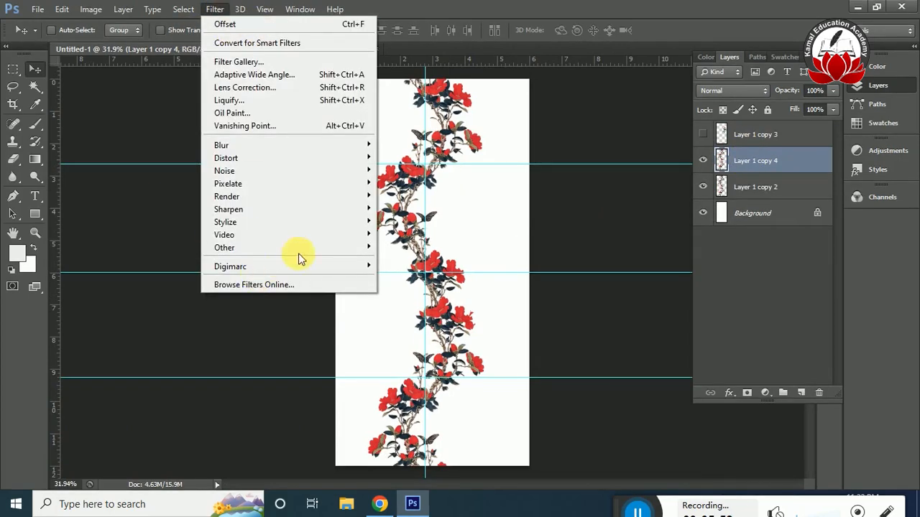
{"action": "mouse_move", "coordinate": [300, 247]}
{"action": "left_click", "coordinate": [399, 298]}
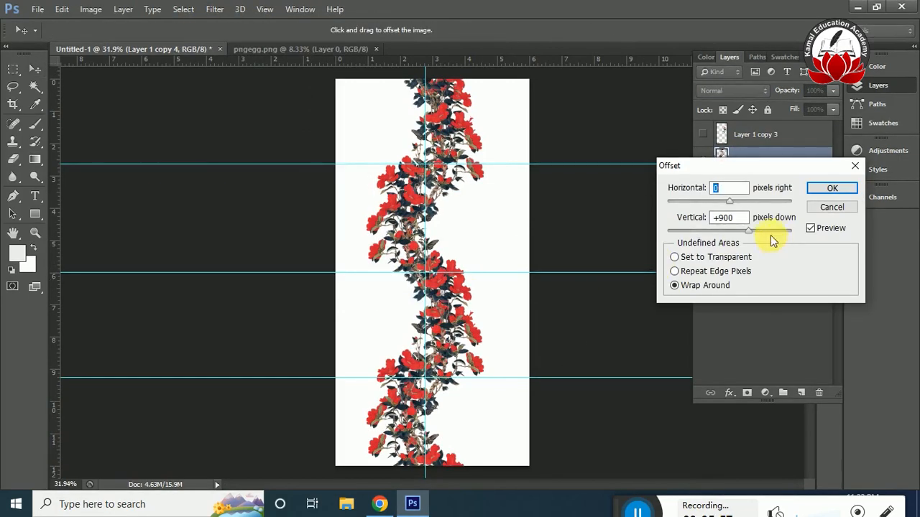
{"action": "type", "text": "400"}
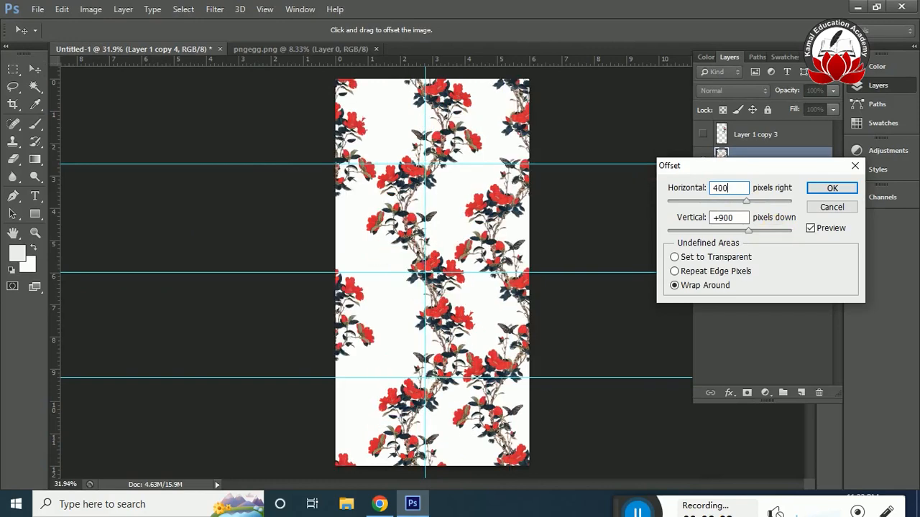
{"action": "key", "text": "Return"}
Flip the Layer 1 copy 2 vine vertically and shift it about 35 px to the left.
{"action": "left_click", "coordinate": [767, 189]}
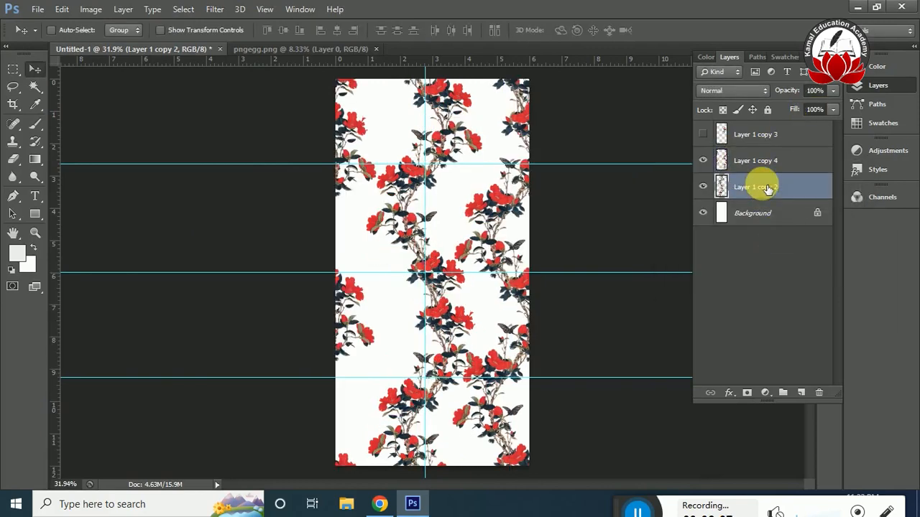
{"action": "key", "text": "ctrl+t"}
{"action": "right_click", "coordinate": [422, 186]}
{"action": "left_click", "coordinate": [499, 407]}
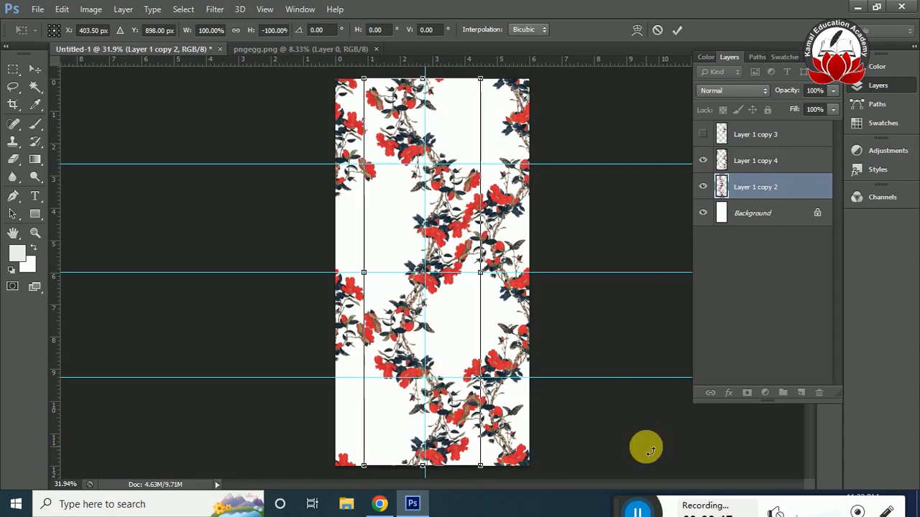
{"action": "key", "text": "Return"}
{"action": "mouse_move", "coordinate": [433, 289]}
{"action": "left_mouse_down"}
{"action": "mouse_move", "coordinate": [424, 279]}
{"action": "mouse_move", "coordinate": [444, 290]}
{"action": "left_mouse_up"}
{"action": "key", "text": "ctrl+t"}
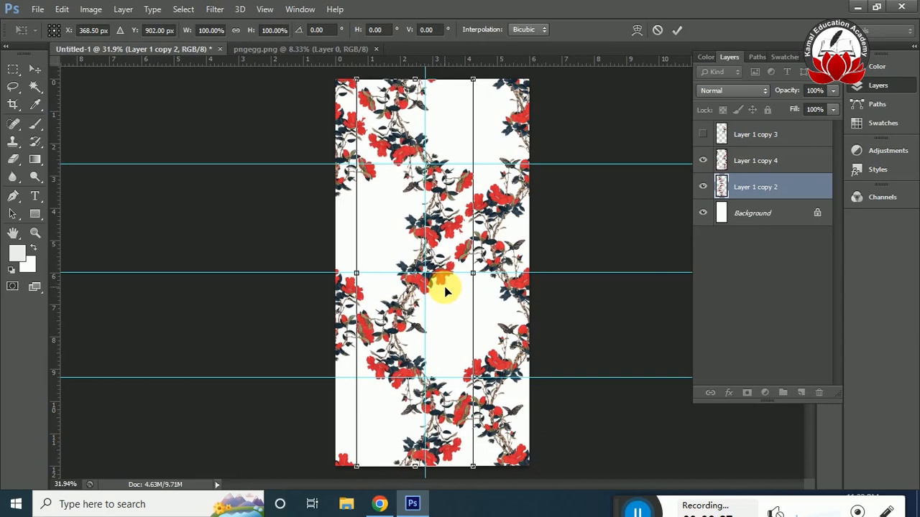
{"action": "key", "text": "Return"}
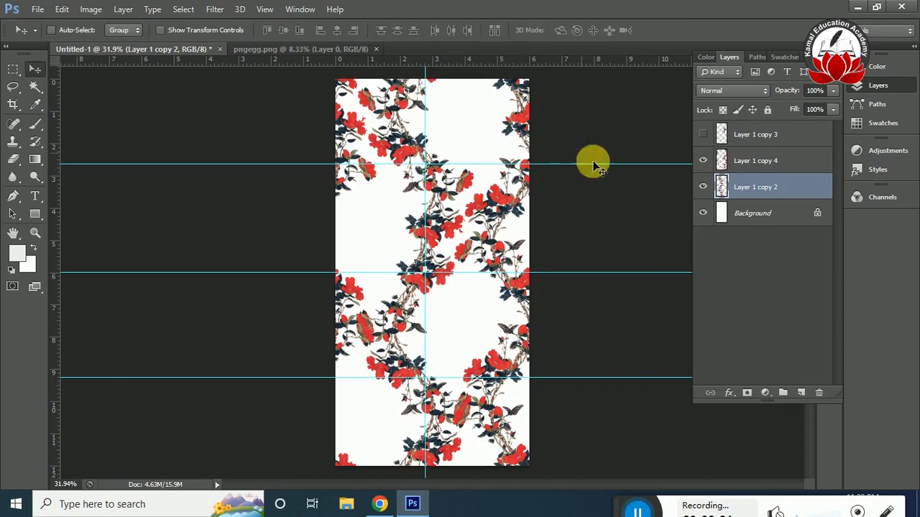
Show Layer 1 copy 3 and hide both vine layers, Layer 1 copy 4 and Layer 1 copy 2.
{"action": "left_click", "coordinate": [701, 136]}
{"action": "left_click_drag", "start_coordinate": [705, 182], "coordinate": [705, 161]}
{"action": "key", "text": "ctrl+plus"}
{"action": "key", "text": "ctrl+plus"}
{"action": "key", "text": "ctrl+plus"}
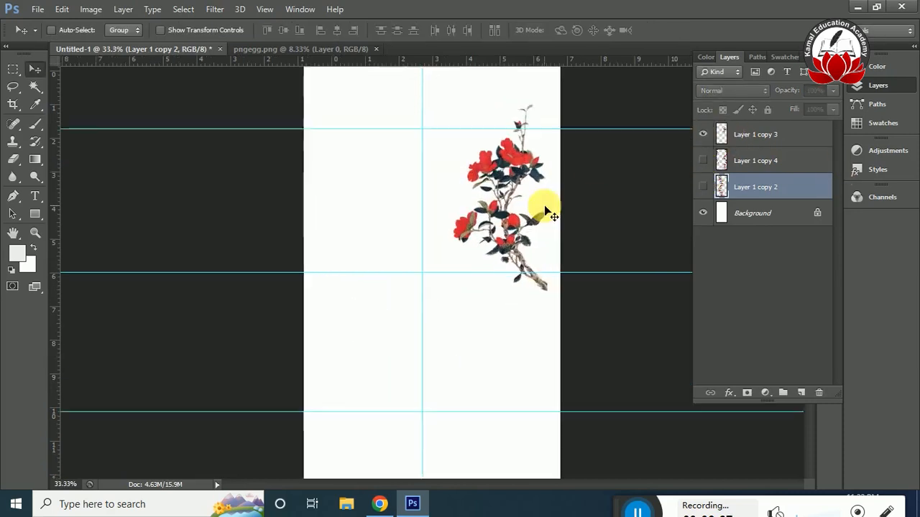
Move the Layer 1 copy 3 branch to the centre of the page.
{"action": "left_click", "coordinate": [736, 133]}
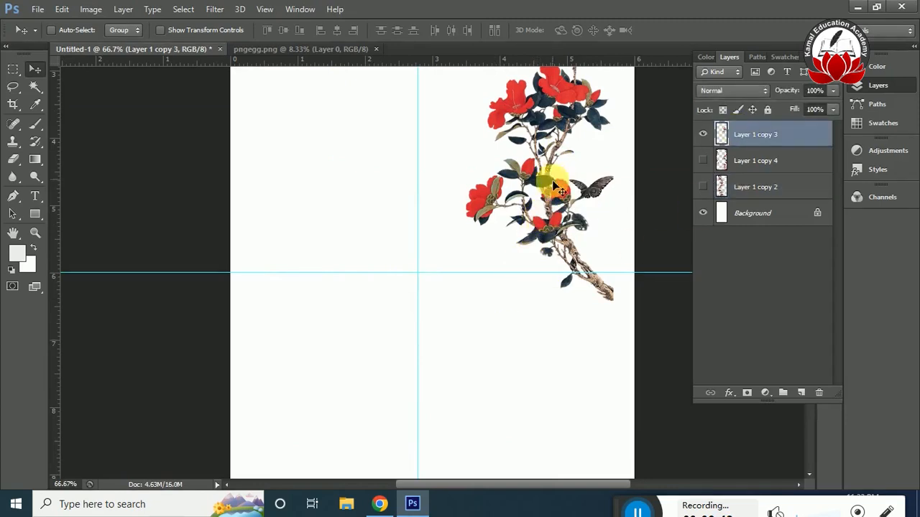
{"action": "left_click_drag", "start_coordinate": [534, 181], "coordinate": [489, 278]}
{"action": "key", "text": "ctrl+plus"}
{"action": "left_click_drag", "start_coordinate": [547, 301], "coordinate": [413, 377]}
{"action": "key", "text": "ctrl+plus"}
{"action": "key", "text": "ctrl+minus"}
Erase the lower flowers, leaves and butterfly of the branch with a 30 px eraser.
{"action": "key", "text": "e"}
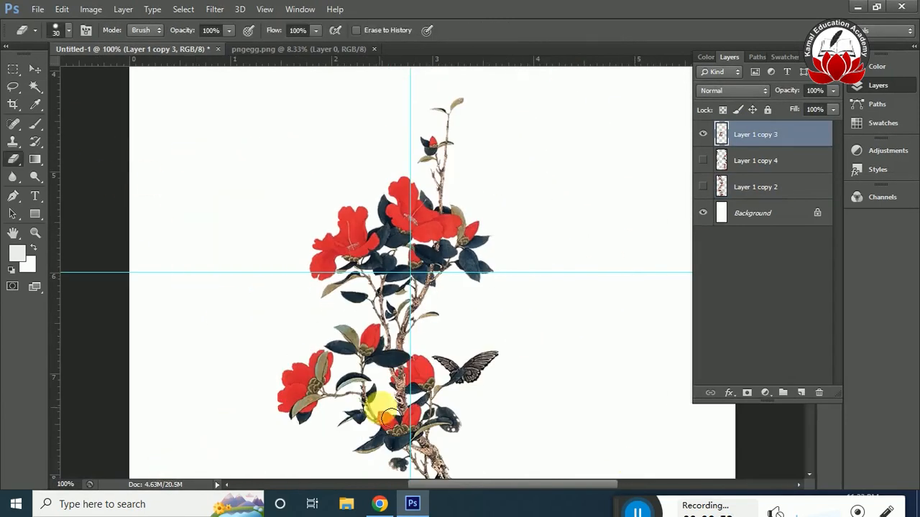
{"action": "mouse_move", "coordinate": [369, 335]}
{"action": "left_mouse_down"}
{"action": "mouse_move", "coordinate": [325, 388]}
{"action": "mouse_move", "coordinate": [352, 349]}
{"action": "mouse_move", "coordinate": [371, 371]}
{"action": "mouse_move", "coordinate": [375, 343]}
{"action": "left_mouse_up"}
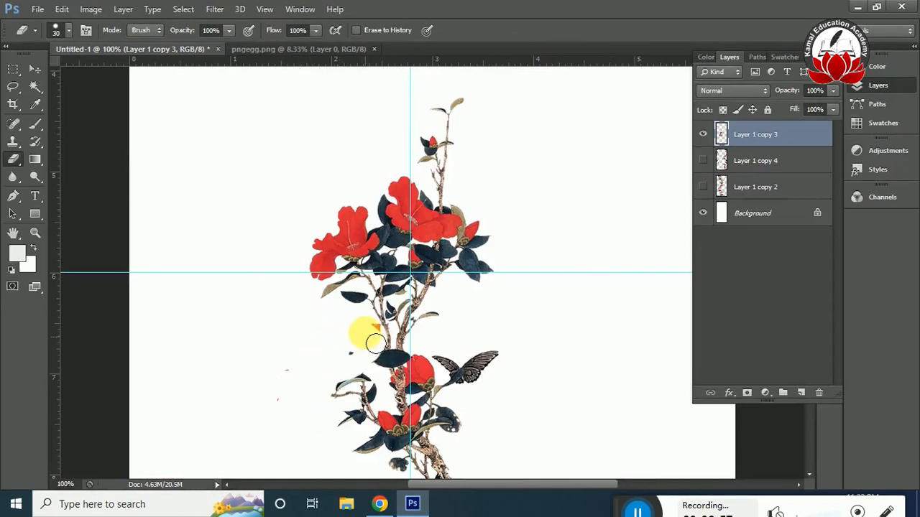
{"action": "mouse_move", "coordinate": [381, 384]}
{"action": "left_mouse_down"}
{"action": "mouse_move", "coordinate": [401, 375]}
{"action": "mouse_move", "coordinate": [280, 380]}
{"action": "mouse_move", "coordinate": [343, 432]}
{"action": "mouse_move", "coordinate": [406, 433]}
{"action": "mouse_move", "coordinate": [463, 407]}
{"action": "left_mouse_up"}
{"action": "key", "text": "ctrl+minus"}
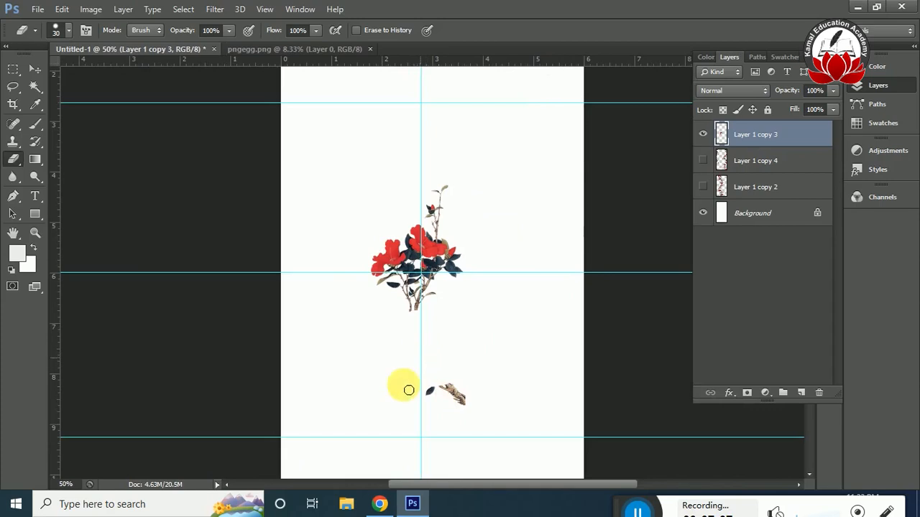
Erase the remaining stem pieces and the top twig, keeping only the upper flower cluster.
{"action": "key", "text": "ctrl+plus"}
{"action": "key", "text": "ctrl+plus"}
{"action": "key", "text": "ctrl+plus"}
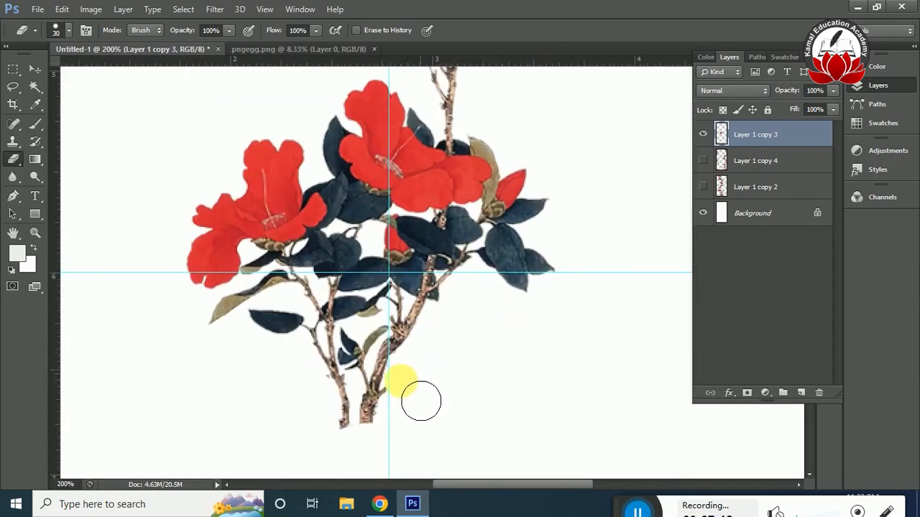
{"action": "mouse_move", "coordinate": [413, 439]}
{"action": "left_mouse_down"}
{"action": "mouse_move", "coordinate": [352, 435]}
{"action": "mouse_move", "coordinate": [373, 448]}
{"action": "left_mouse_up"}
{"action": "key", "text": "ctrl+minus"}
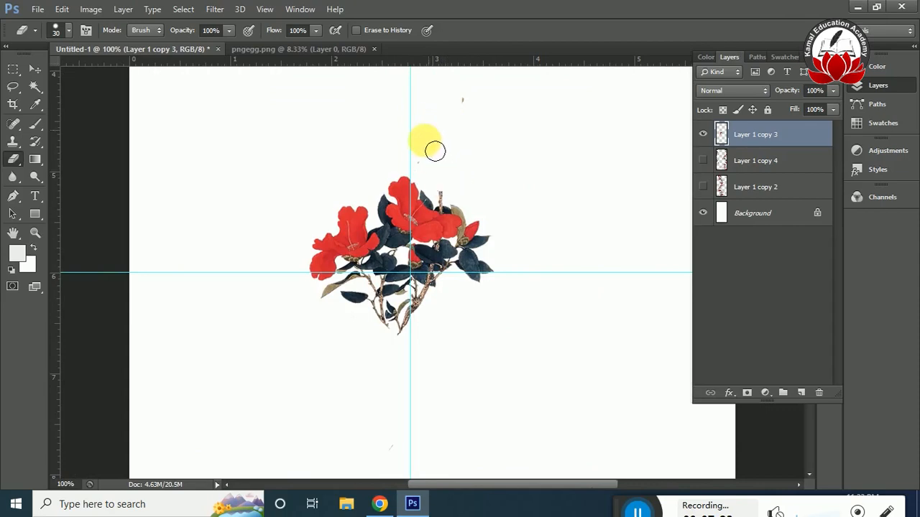
{"action": "key", "text": "ctrl+0"}
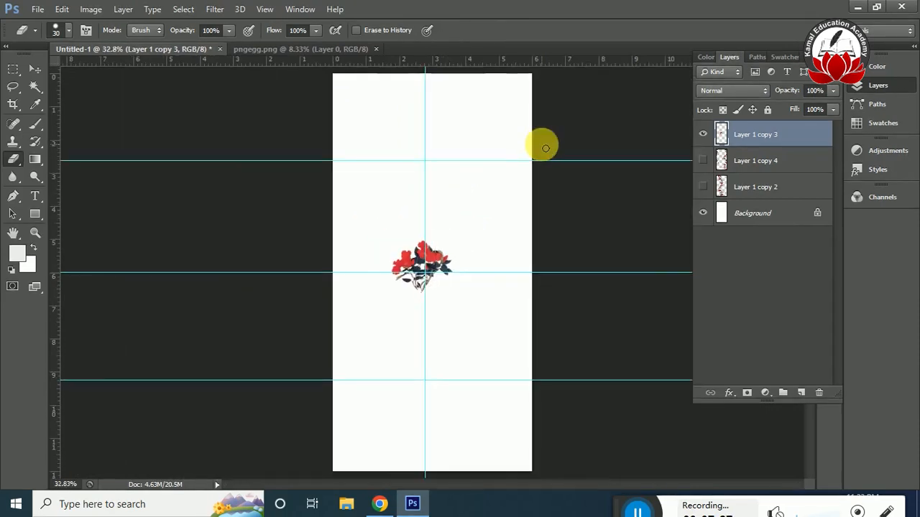
With both vine layers shown, place the flower cluster in a gap between the vines and copy it into three other gaps.
{"action": "left_click_drag", "start_coordinate": [703, 189], "coordinate": [702, 140]}
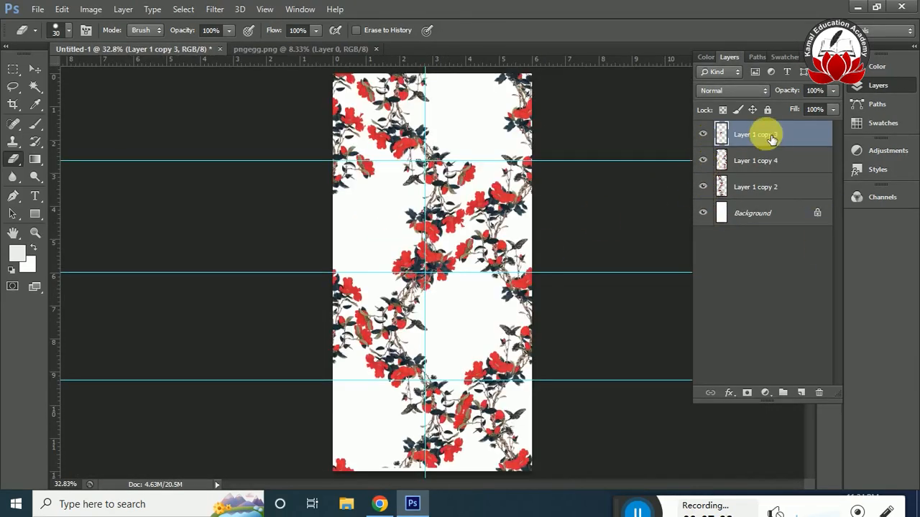
{"action": "key", "text": "ctrl+t"}
{"action": "left_click_drag", "start_coordinate": [441, 240], "coordinate": [464, 308]}
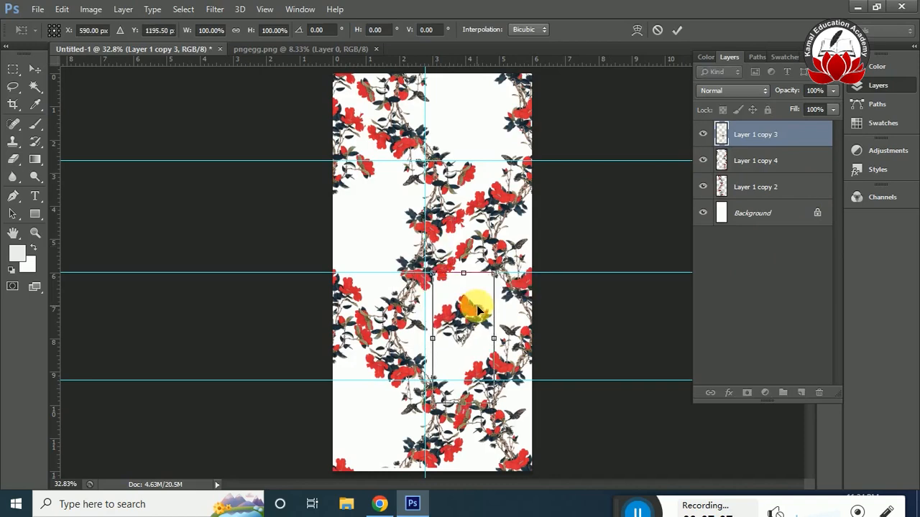
{"action": "key", "text": "Return"}
{"action": "left_click", "coordinate": [35, 70]}
{"action": "left_click_drag", "start_coordinate": [465, 310], "coordinate": [469, 104]}
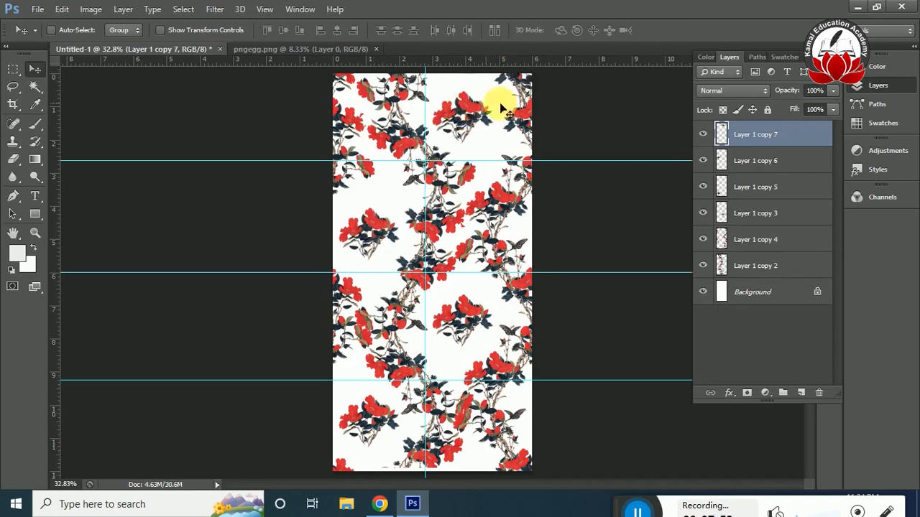
Merge the four flower cluster layers into one and set its opacity to 40%.
{"action": "left_click", "coordinate": [768, 221], "text": "shift"}
{"action": "key", "text": "ctrl+e"}
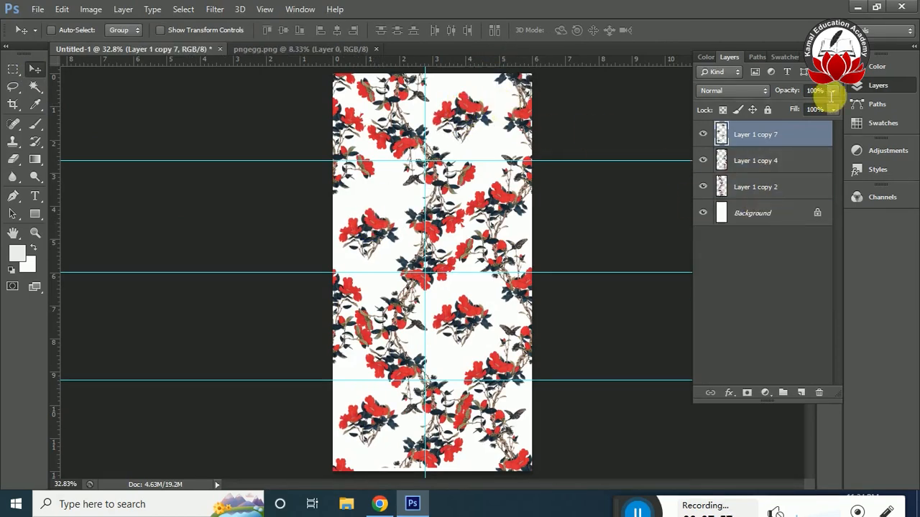
{"action": "left_click", "coordinate": [780, 96]}
{"action": "type", "text": "40"}
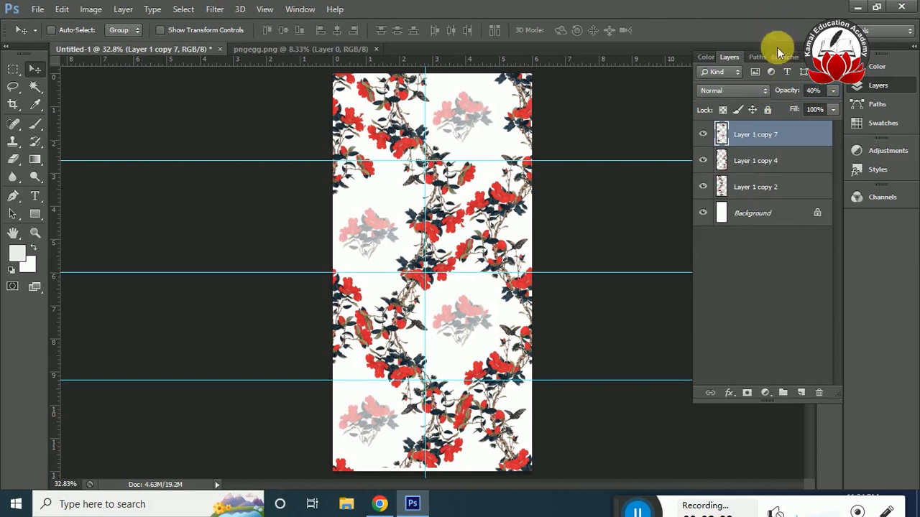
Switch to Chrome and open Yandex Images.
{"action": "left_click", "coordinate": [381, 505]}
{"action": "left_click", "coordinate": [148, 36]}
{"action": "type", "text": "yan"}
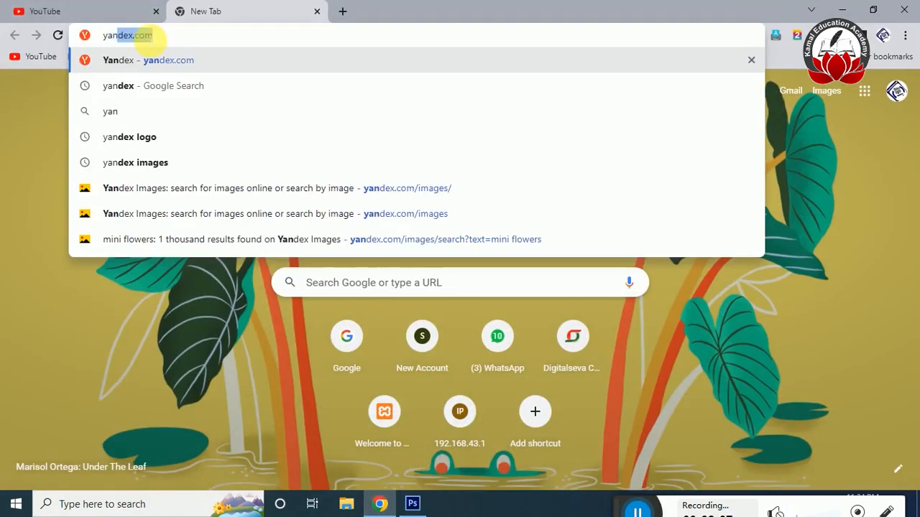
{"action": "key", "text": "Return"}
{"action": "left_click", "coordinate": [332, 191]}
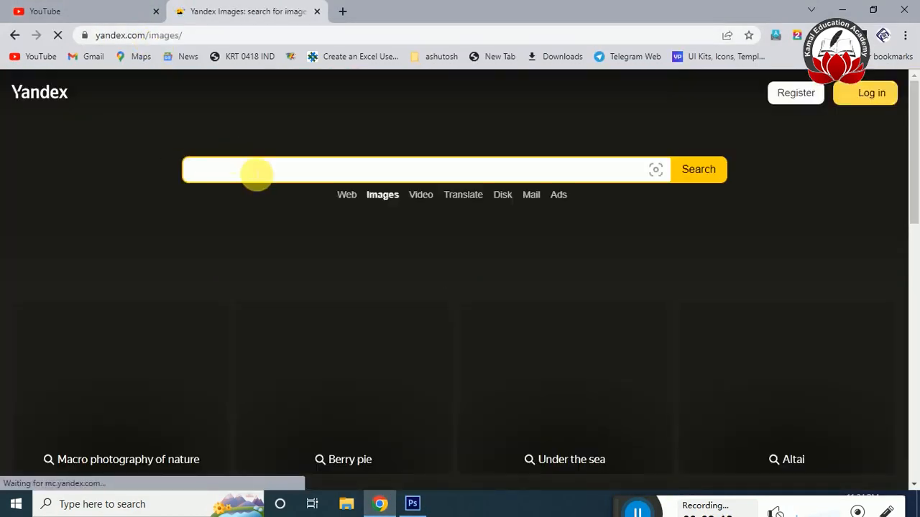
Search the images for "line texture background".
{"action": "left_click", "coordinate": [256, 176]}
{"action": "type", "text": "line texture"}
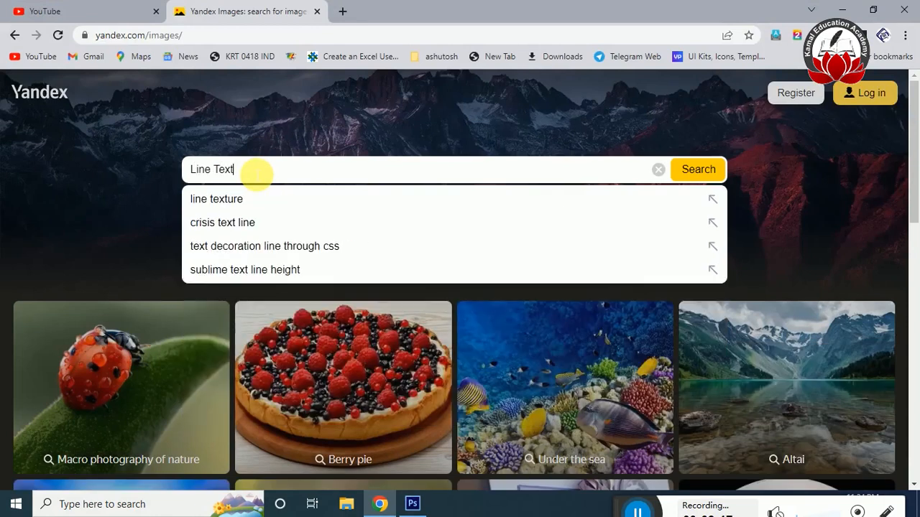
{"action": "type", "text": " background"}
{"action": "key", "text": "Return"}
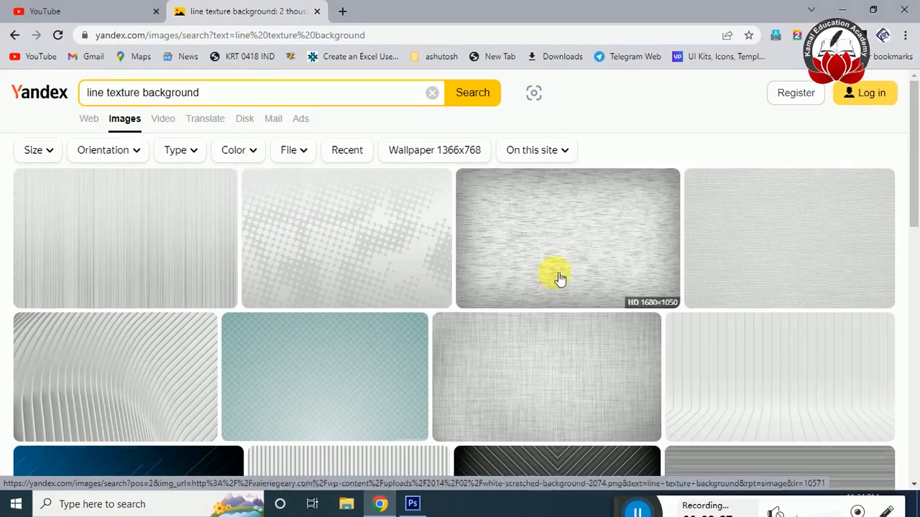
Copy the white scratched background image from the results and paste it into the Untitled-1 document in Photoshop.
{"action": "left_click", "coordinate": [589, 254]}
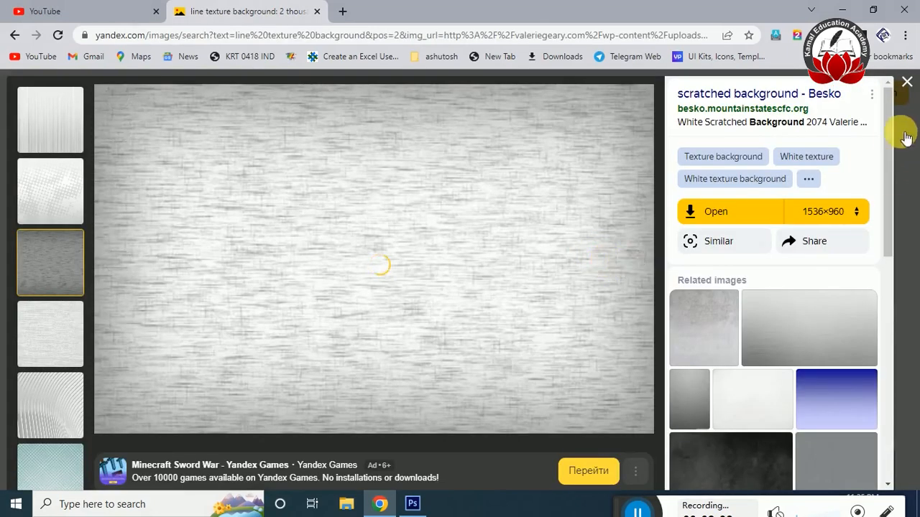
{"action": "scroll", "coordinate": [895, 165], "scroll_direction": "down", "scroll_amount": 3}
{"action": "right_click", "coordinate": [493, 214]}
{"action": "left_click", "coordinate": [546, 255]}
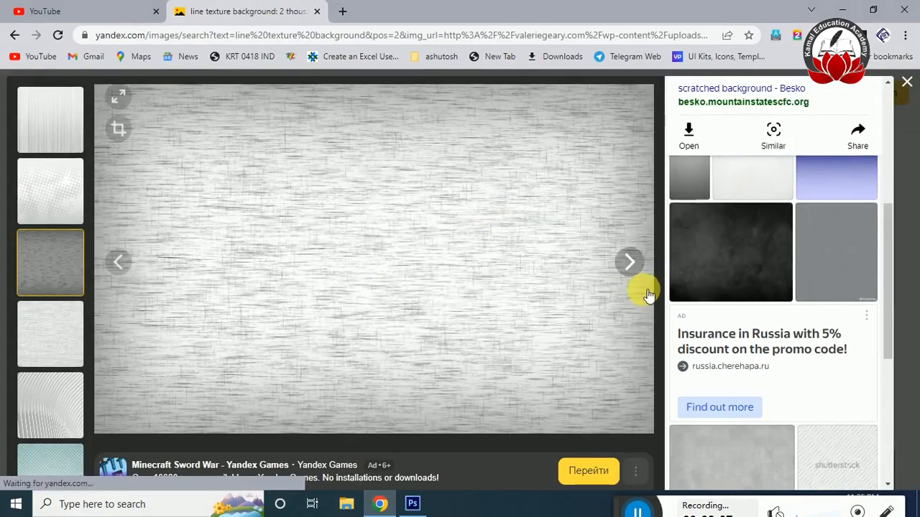
{"action": "key", "text": "alt+Tab"}
{"action": "key", "text": "ctrl+v"}
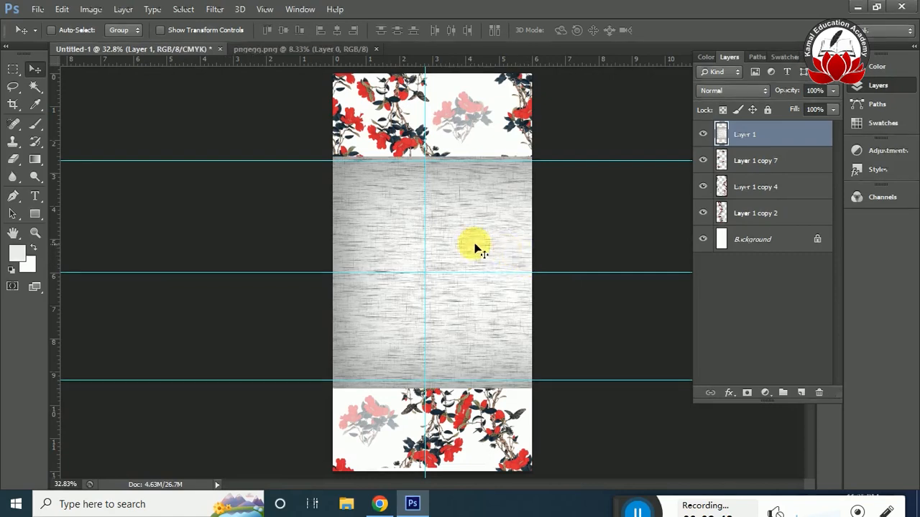
{"action": "key", "text": "ctrl+z"}
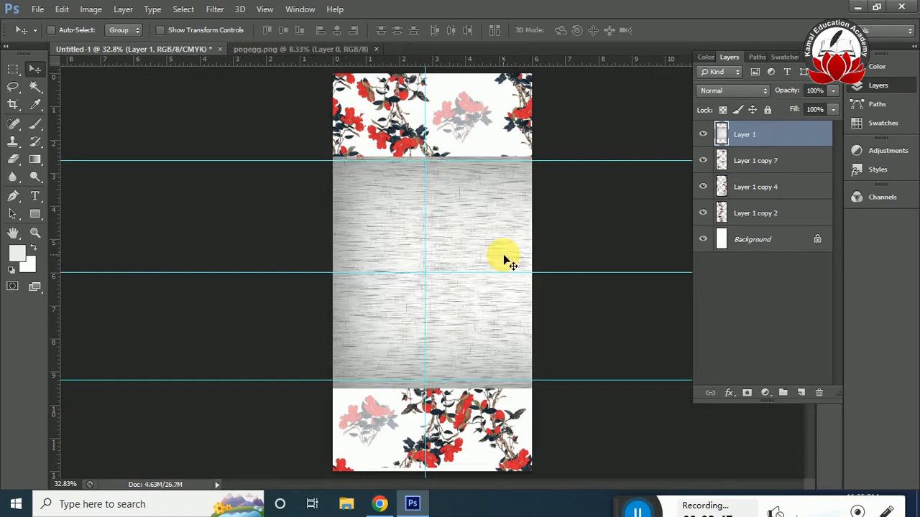
Rotate the pasted texture layer by 90 degrees so its lines run vertically.
{"action": "key", "text": "ctrl+t"}
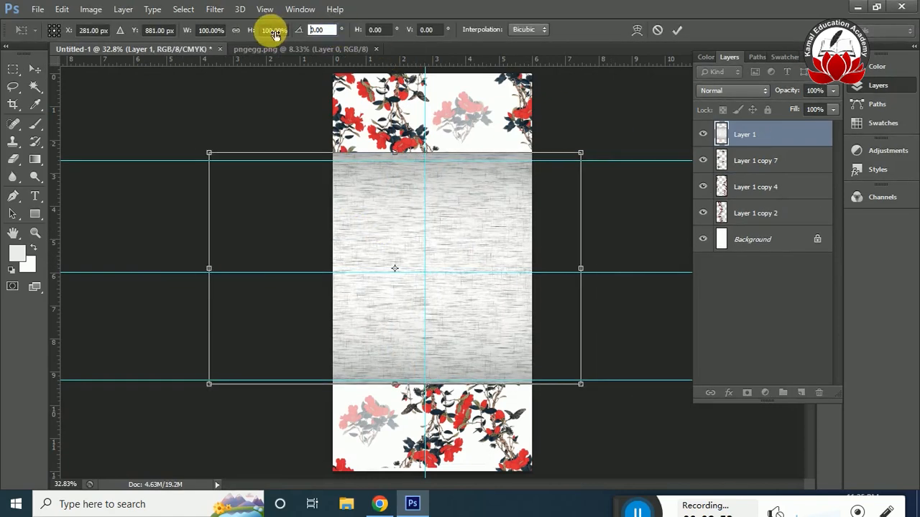
{"action": "type", "text": "90"}
{"action": "left_click", "coordinate": [449, 196]}
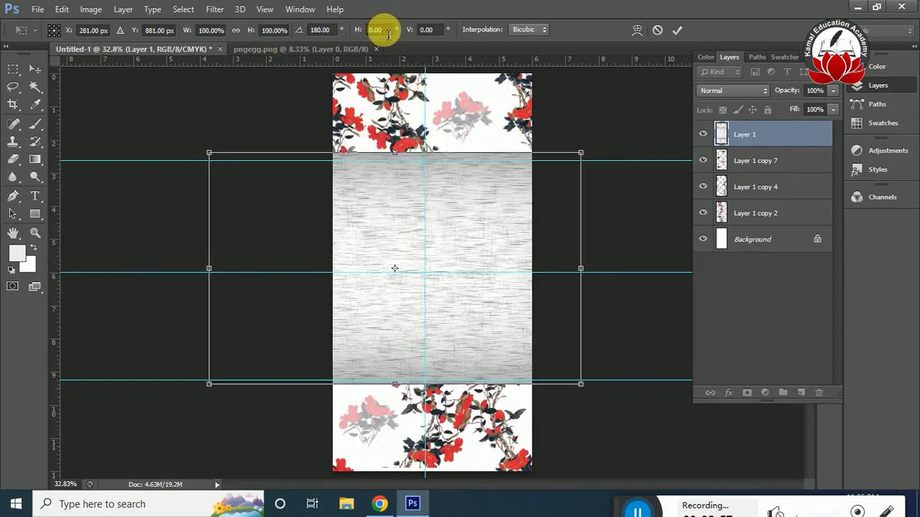
{"action": "type", "text": "90"}
{"action": "key", "text": "Return"}
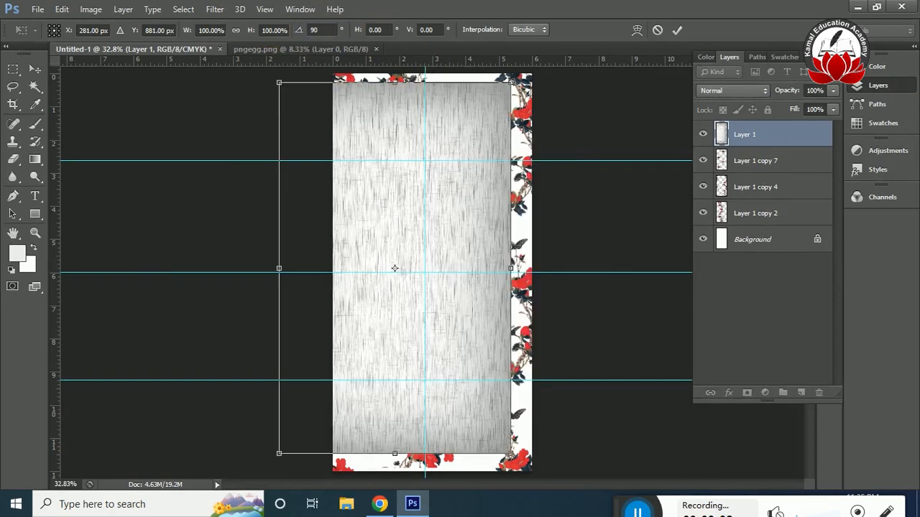
{"action": "key", "text": "Return"}
Move the texture right to cover the full page width and hide the rulers.
{"action": "left_click_drag", "start_coordinate": [437, 220], "coordinate": [459, 220]}
{"action": "key", "text": "ctrl+r"}
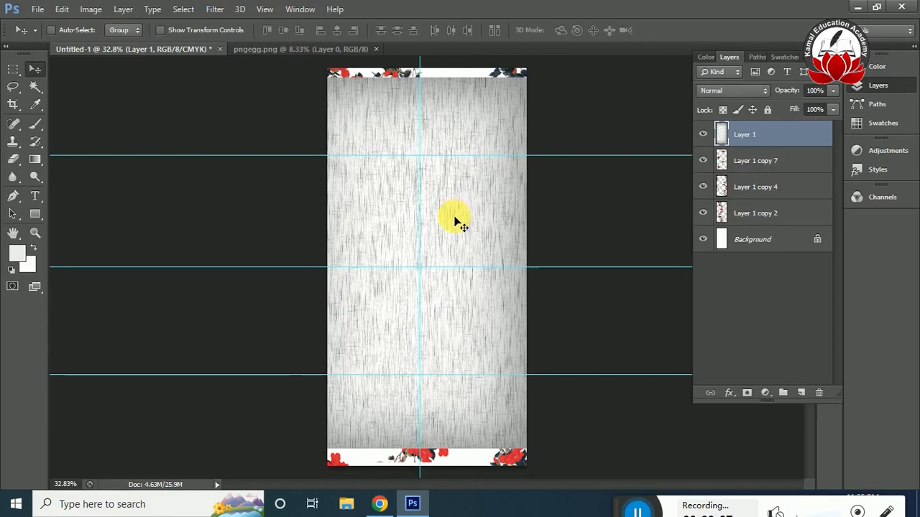
Show the rulers and stretch the line texture layer until it covers the full page.
{"action": "key", "text": "ctrl+r"}
{"action": "key", "text": "t"}
{"action": "key", "text": "ctrl+t"}
{"action": "left_click_drag", "start_coordinate": [470, 216], "coordinate": [502, 207]}
{"action": "left_click_drag", "start_coordinate": [564, 259], "coordinate": [544, 259]}
{"action": "left_click_drag", "start_coordinate": [427, 443], "coordinate": [428, 471]}
{"action": "key", "text": "Return"}
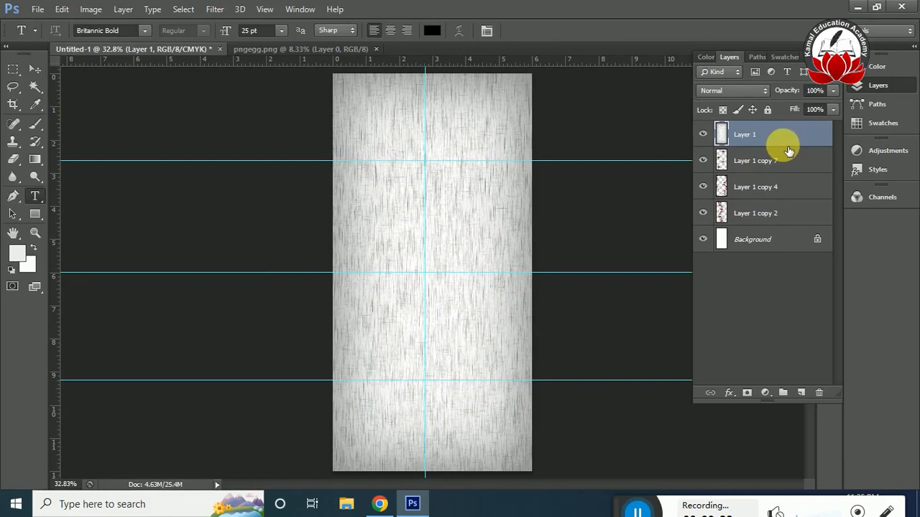
Apply the Offset filter to the line texture layer to bring its seams to mid-page, and hide the guides.
{"action": "left_click", "coordinate": [216, 16]}
{"action": "mouse_move", "coordinate": [309, 245]}
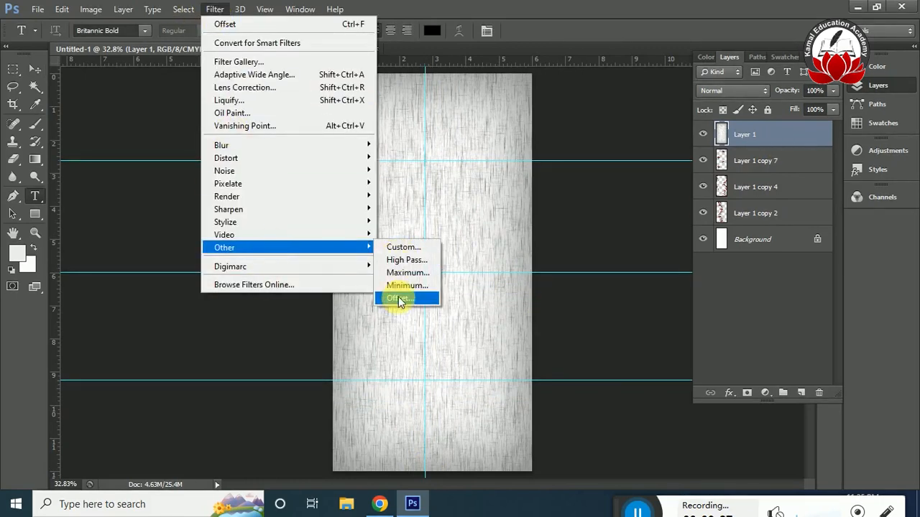
{"action": "left_click", "coordinate": [400, 300]}
{"action": "left_click", "coordinate": [816, 189]}
{"action": "key", "text": "ctrl+h"}
Use the Patch tool to cover the left half of the texture's horizontal seam with clean texture from below.
{"action": "key", "text": "ctrl+plus"}
{"action": "key", "text": "ctrl+plus"}
{"action": "key", "text": "ctrl+plus"}
{"action": "key", "text": "ctrl+plus"}
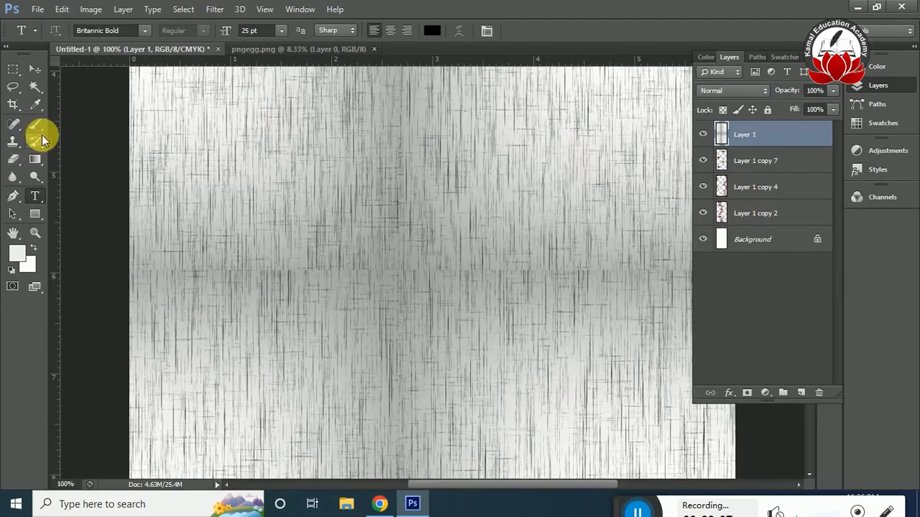
{"action": "left_click", "coordinate": [15, 127]}
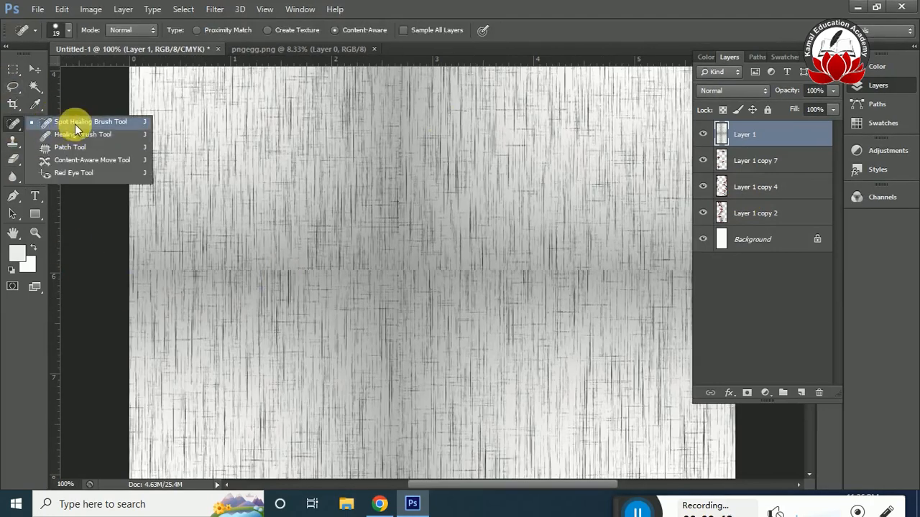
{"action": "left_click", "coordinate": [75, 124]}
{"action": "left_click", "coordinate": [14, 123]}
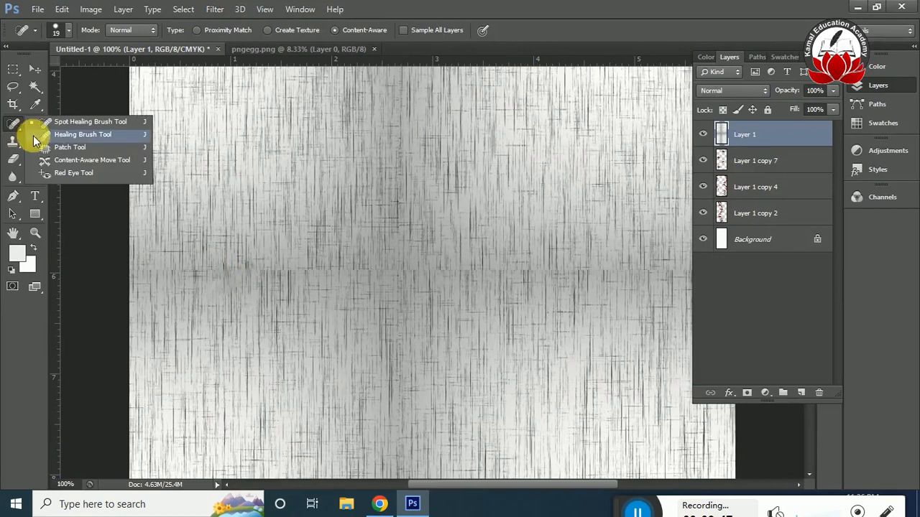
{"action": "left_click", "coordinate": [79, 146]}
{"action": "left_click_drag", "start_coordinate": [375, 283], "coordinate": [338, 263]}
{"action": "mouse_move", "coordinate": [309, 272]}
{"action": "left_mouse_down"}
{"action": "mouse_move", "coordinate": [304, 348]}
{"action": "mouse_move", "coordinate": [317, 363]}
{"action": "left_mouse_up"}
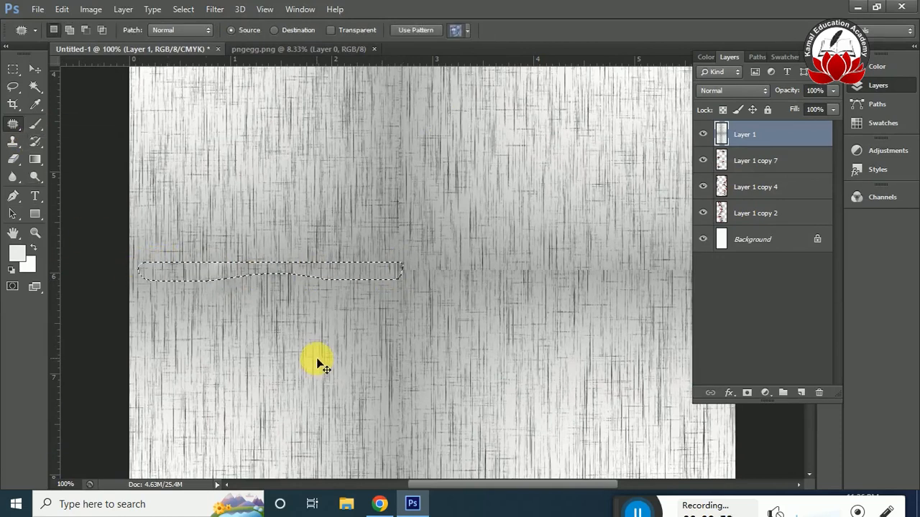
{"action": "key", "text": "ctrl+d"}
Patch the texture's horizontal seam right of centre and move the texture layer beneath the three flower layers.
{"action": "left_click_drag", "start_coordinate": [379, 257], "coordinate": [370, 284]}
{"action": "mouse_move", "coordinate": [509, 292]}
{"action": "left_mouse_down"}
{"action": "mouse_move", "coordinate": [447, 329]}
{"action": "mouse_move", "coordinate": [467, 376]}
{"action": "left_mouse_up"}
{"action": "key", "text": "ctrl+d"}
{"action": "left_click_drag", "start_coordinate": [478, 484], "coordinate": [515, 484]}
{"action": "key", "text": "ctrl+0"}
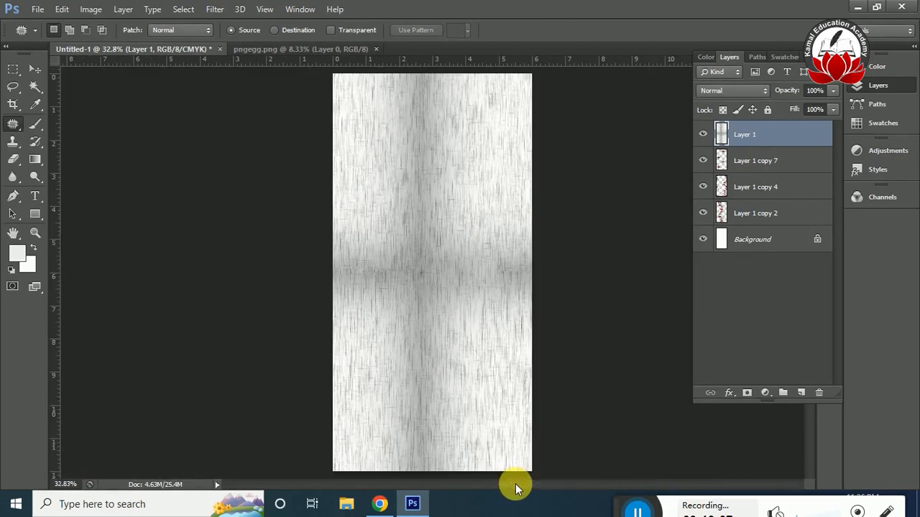
{"action": "left_click_drag", "start_coordinate": [733, 134], "coordinate": [773, 224]}
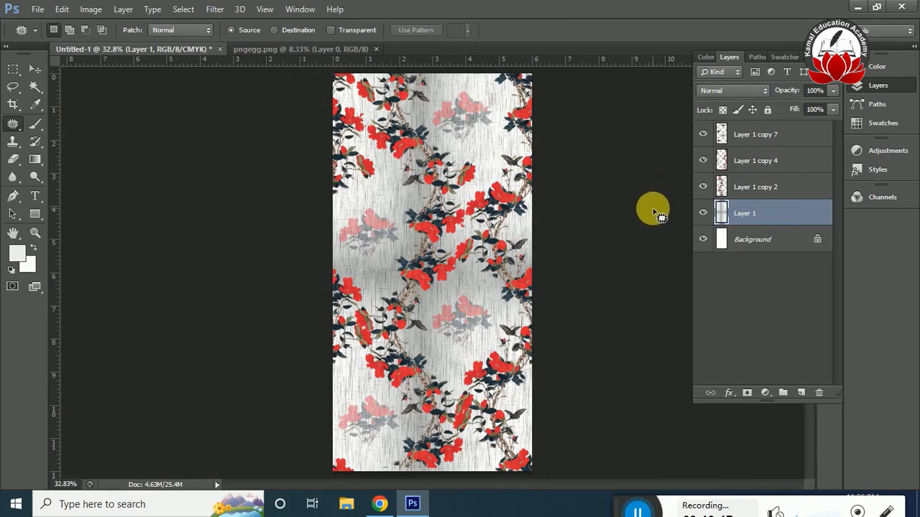
Switch to Chrome, search the images for "color texture background", and open the purple-pink watercolor from the related images.
{"action": "left_click", "coordinate": [381, 504]}
{"action": "key", "text": "Escape"}
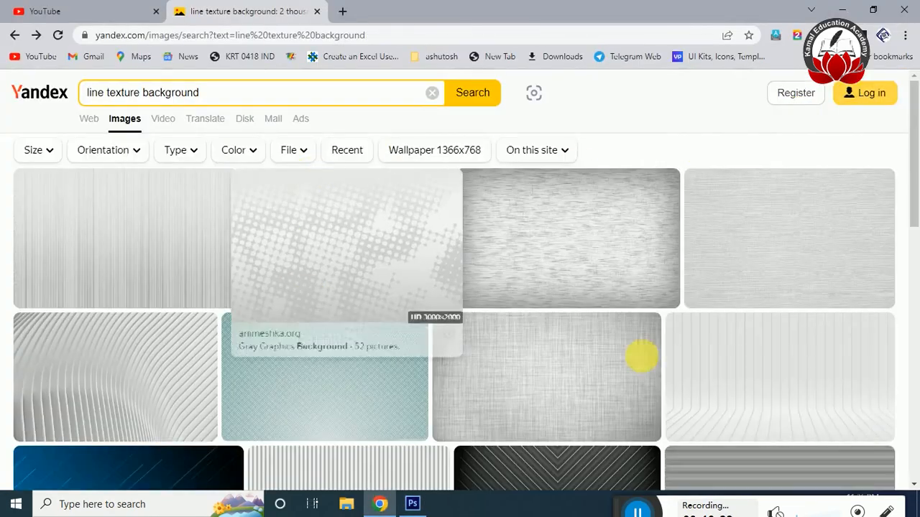
{"action": "scroll", "coordinate": [916, 191], "scroll_direction": "down", "scroll_amount": 2}
{"action": "scroll", "coordinate": [917, 191], "scroll_direction": "down", "scroll_amount": 10}
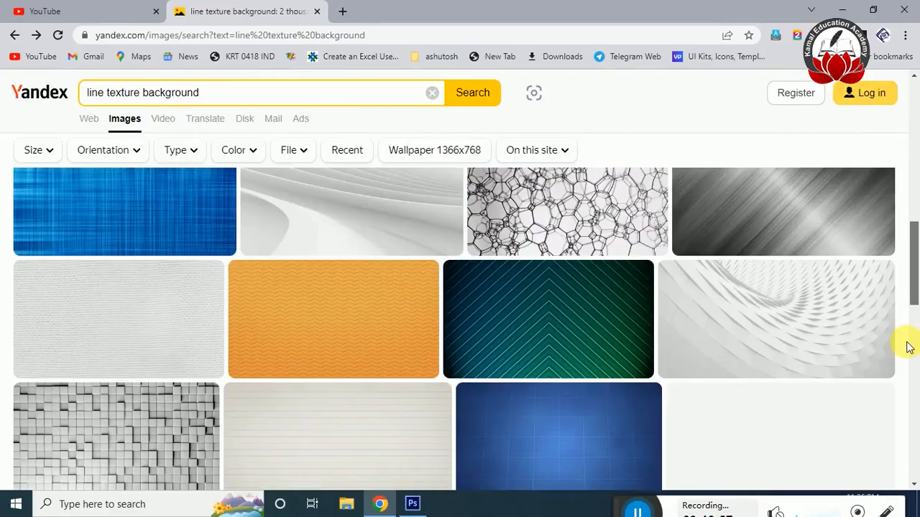
{"action": "scroll", "coordinate": [910, 375], "scroll_direction": "down", "scroll_amount": 10}
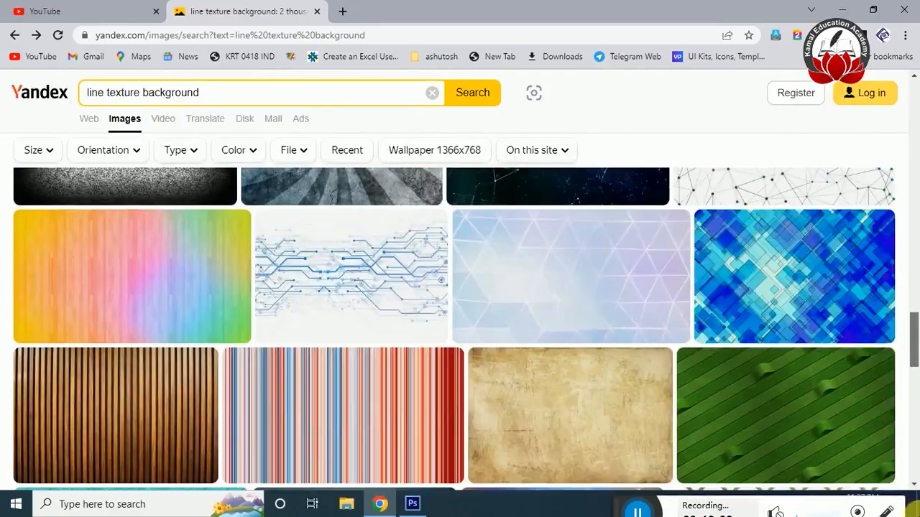
{"action": "left_click_drag", "start_coordinate": [916, 512], "coordinate": [912, 355]}
{"action": "double_click", "coordinate": [90, 93]}
{"action": "type", "text": "color"}
{"action": "key", "text": "Return"}
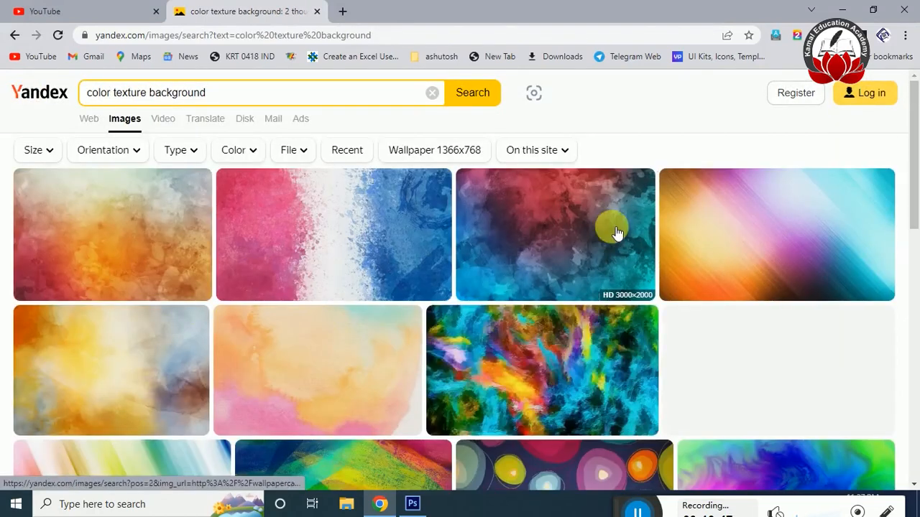
{"action": "left_click", "coordinate": [616, 232]}
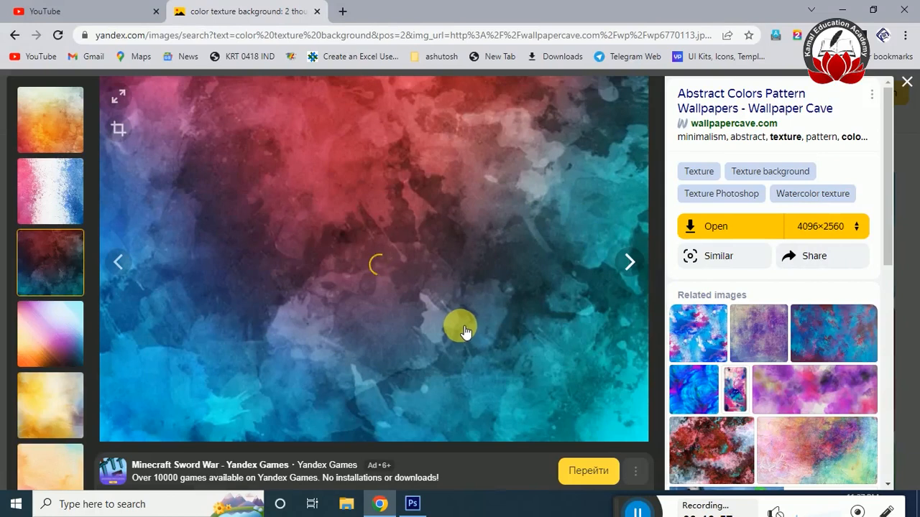
{"action": "left_click", "coordinate": [756, 401]}
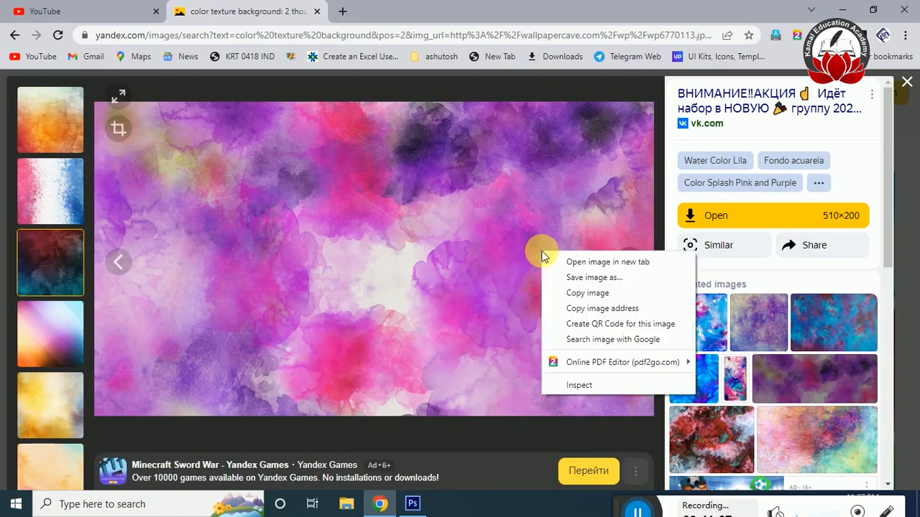
Try to copy the purple-pink watercolor image and paste it into the Untitled-1 document in Photoshop.
{"action": "right_click", "coordinate": [546, 256]}
{"action": "left_click", "coordinate": [581, 293]}
{"action": "key", "text": "alt+Tab"}
{"action": "key", "text": "ctrl+v"}
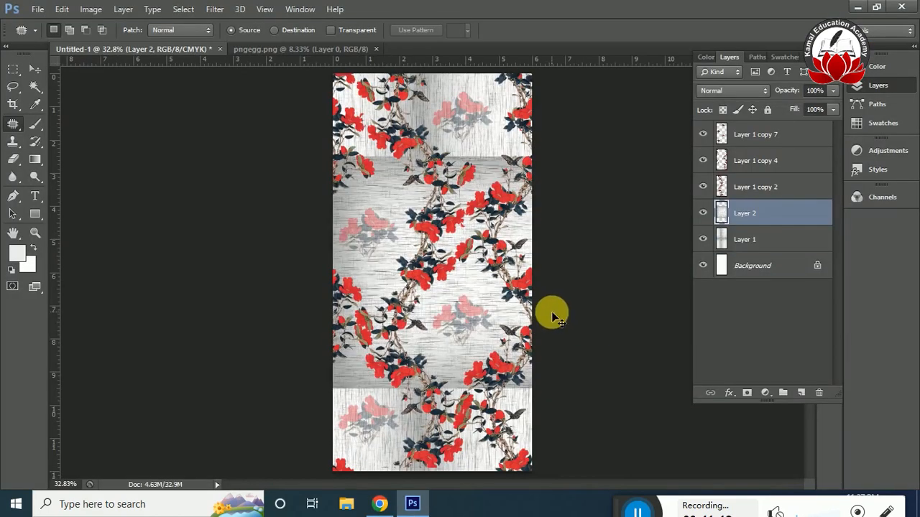
{"action": "key", "text": "ctrl+z"}
Return to Chrome and save the purple-pink watercolor image as n3Oz9Ml45Yk.jpg in the user folder.
{"action": "key", "text": "alt+Tab"}
{"action": "right_click", "coordinate": [377, 267]}
{"action": "left_click", "coordinate": [414, 293]}
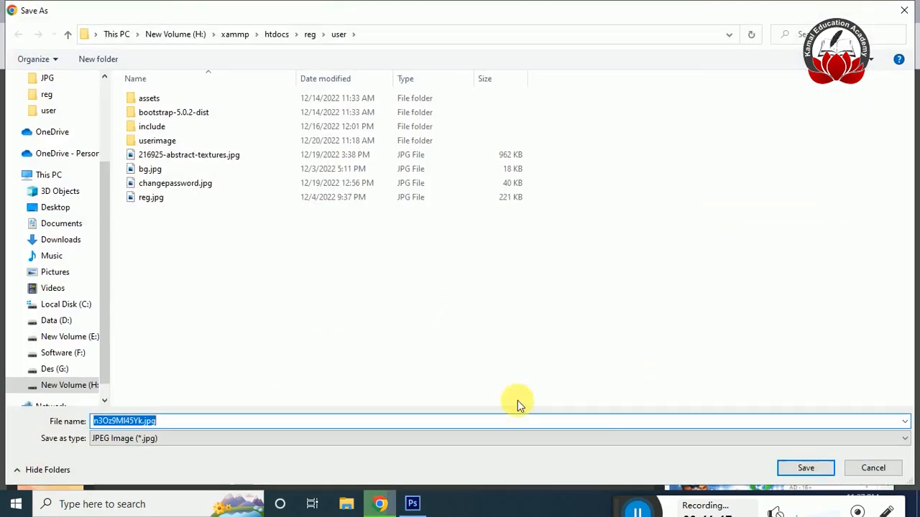
{"action": "left_click", "coordinate": [805, 468]}
Bring n3Oz9Ml45Yk.jpg from the user folder into Downloads and open it in Photoshop.
{"action": "left_click", "coordinate": [412, 504]}
{"action": "left_click", "coordinate": [37, 8]}
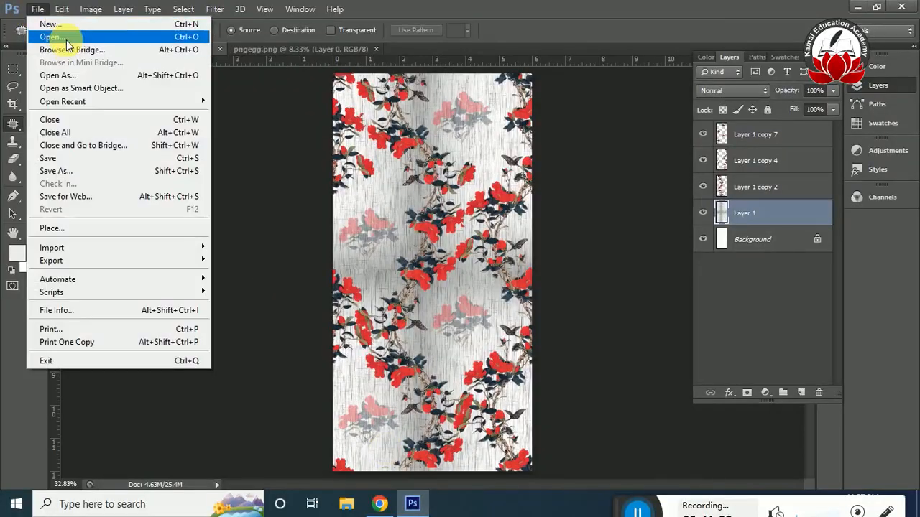
{"action": "left_click", "coordinate": [79, 35]}
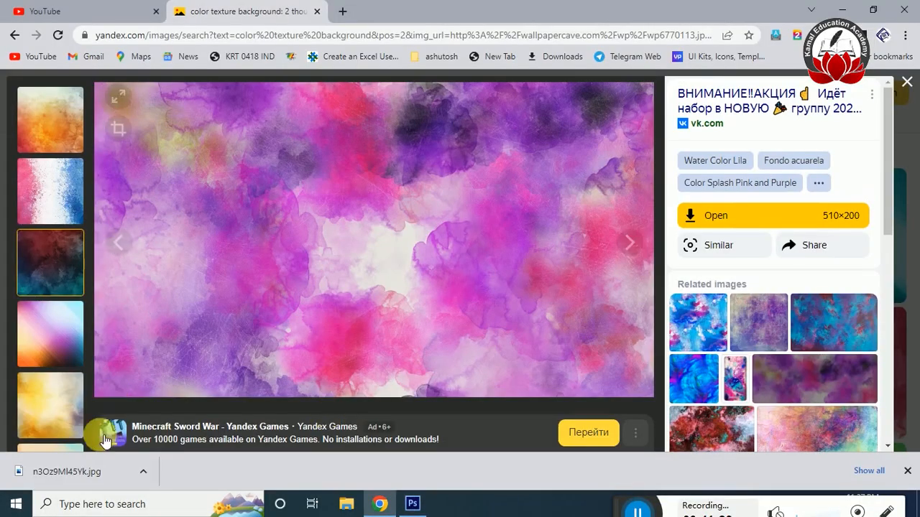
{"action": "left_click", "coordinate": [143, 471]}
{"action": "left_click", "coordinate": [175, 425]}
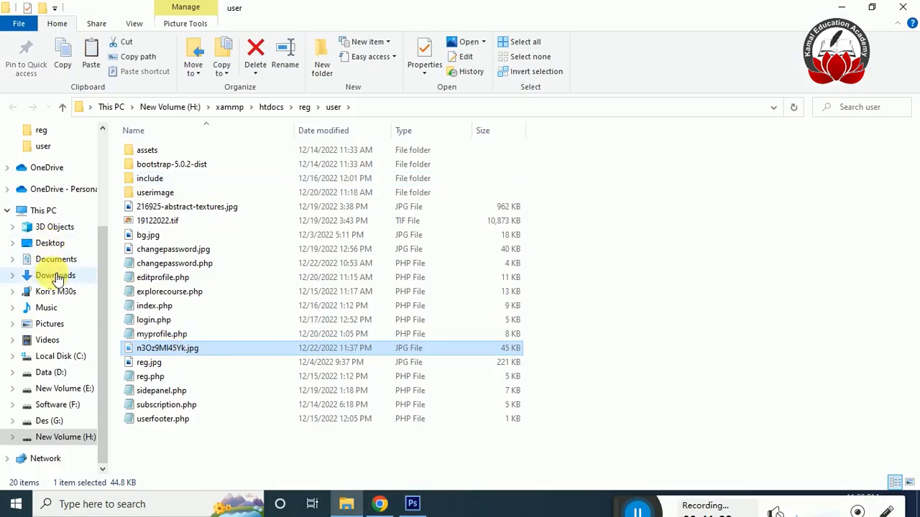
{"action": "left_click", "coordinate": [65, 275]}
{"action": "key", "text": "alt+Tab"}
{"action": "key", "text": "alt+Tab"}
{"action": "key", "text": "Tab"}
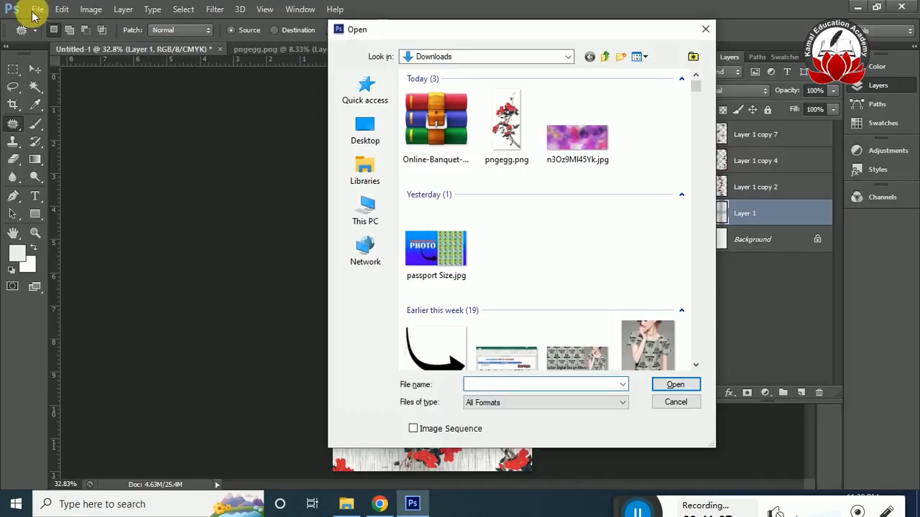
{"action": "double_click", "coordinate": [587, 156]}
Convert the watercolor image's background to an editable layer and move it into the Untitled-1 document.
{"action": "double_click", "coordinate": [817, 137]}
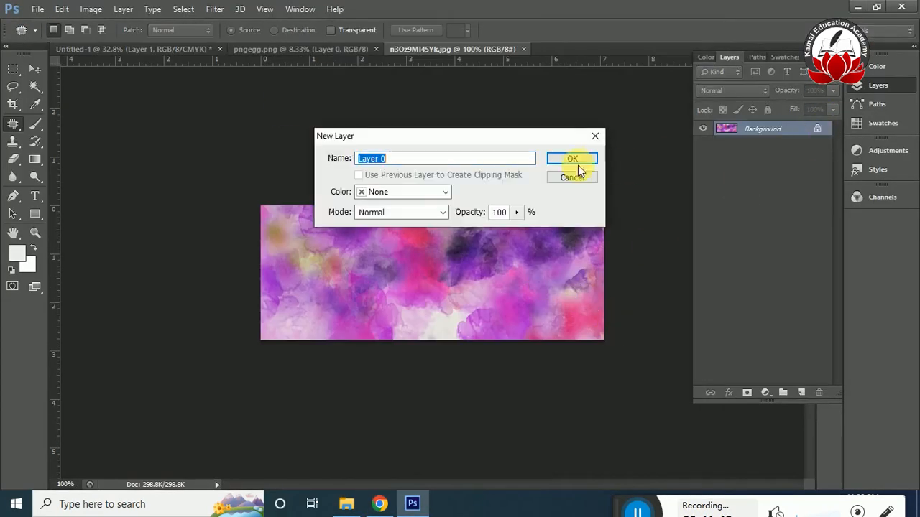
{"action": "left_click", "coordinate": [570, 156]}
{"action": "key", "text": "v"}
{"action": "left_click_drag", "start_coordinate": [267, 220], "coordinate": [446, 307]}
Rotate the watercolor layer 90 degrees and stretch it to about 353% by 450% so it covers the full page.
{"action": "key", "text": "ctrl+t"}
{"action": "left_click_drag", "start_coordinate": [526, 276], "coordinate": [559, 394]}
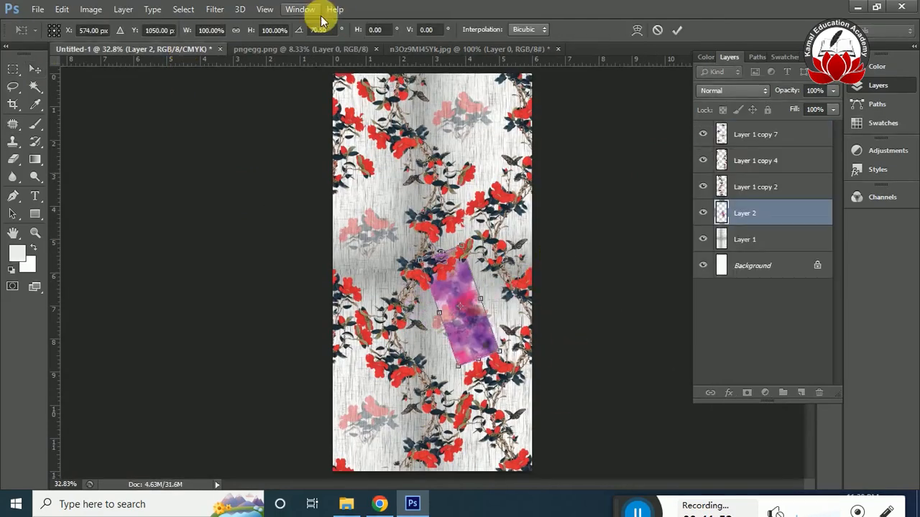
{"action": "type", "text": "90"}
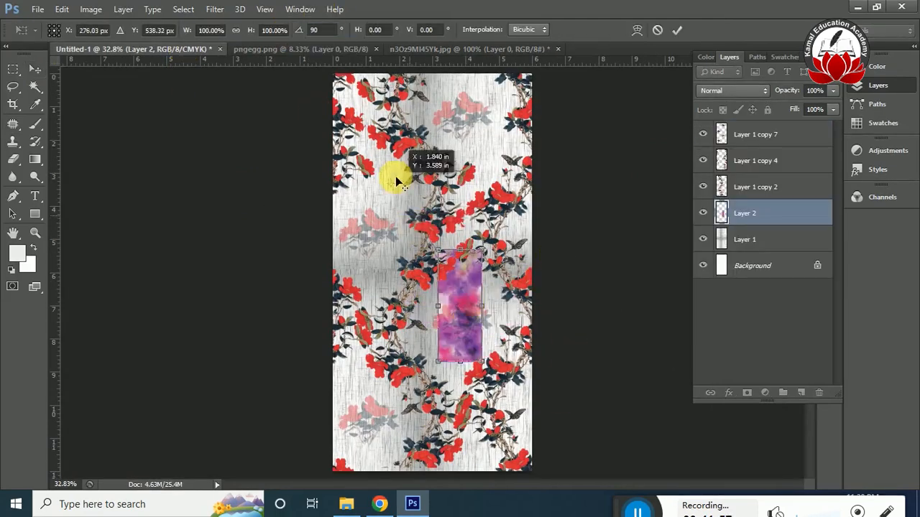
{"action": "left_click_drag", "start_coordinate": [462, 304], "coordinate": [358, 108]}
{"action": "left_click_drag", "start_coordinate": [387, 187], "coordinate": [538, 448]}
{"action": "left_click_drag", "start_coordinate": [493, 271], "coordinate": [535, 279]}
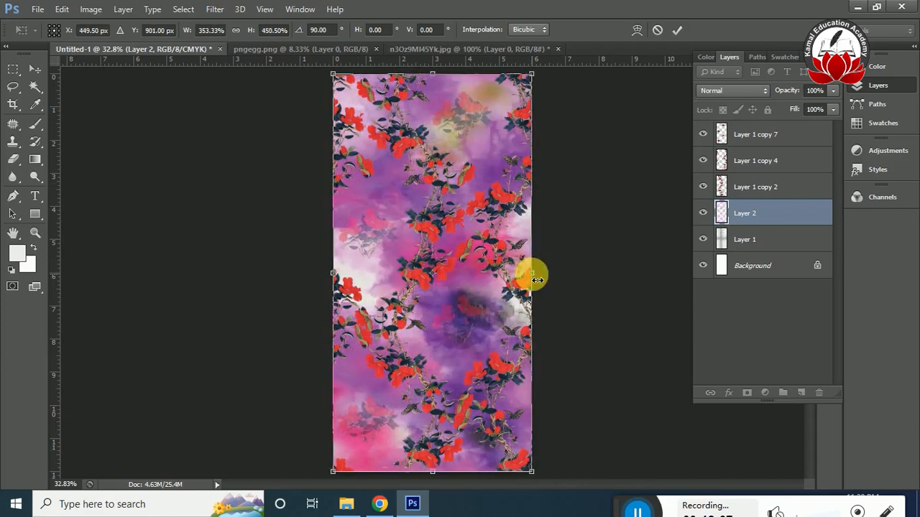
{"action": "key", "text": "Return"}
Hide the three flower layers and apply the last Offset filter to the watercolor layer.
{"action": "left_click_drag", "start_coordinate": [707, 192], "coordinate": [715, 133]}
{"action": "left_click", "coordinate": [215, 9]}
{"action": "left_click", "coordinate": [230, 24]}
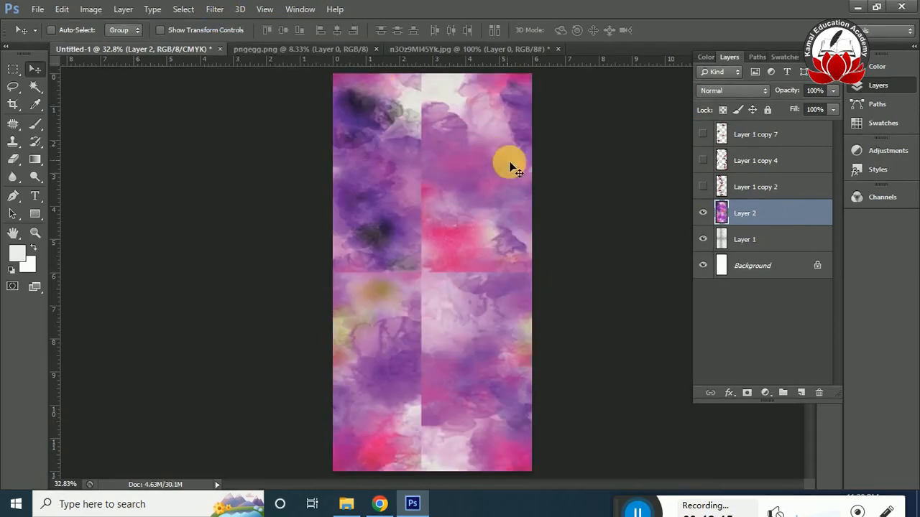
Patch the lower half of the watercolor's vertical seam with a clean area to its right.
{"action": "left_click", "coordinate": [31, 129]}
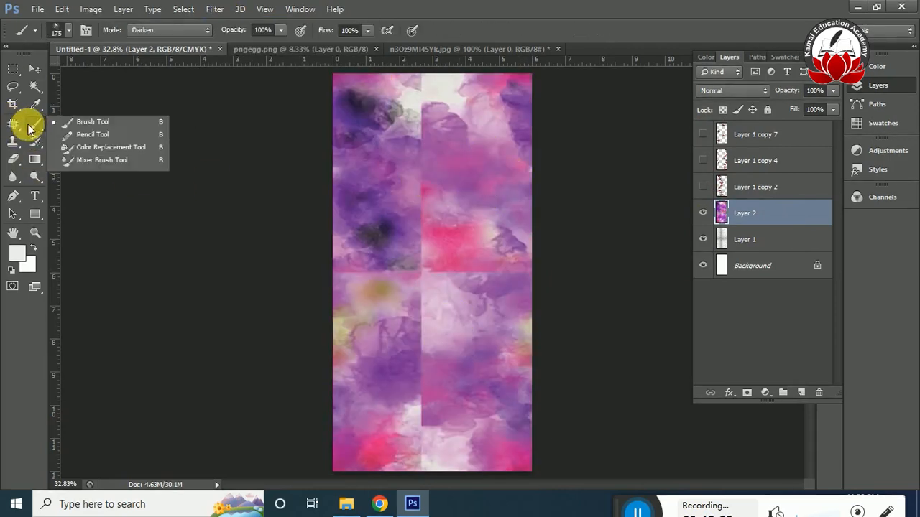
{"action": "key", "text": "j"}
{"action": "mouse_move", "coordinate": [345, 282]}
{"action": "left_mouse_down"}
{"action": "mouse_move", "coordinate": [435, 286]}
{"action": "mouse_move", "coordinate": [410, 350]}
{"action": "left_mouse_up"}
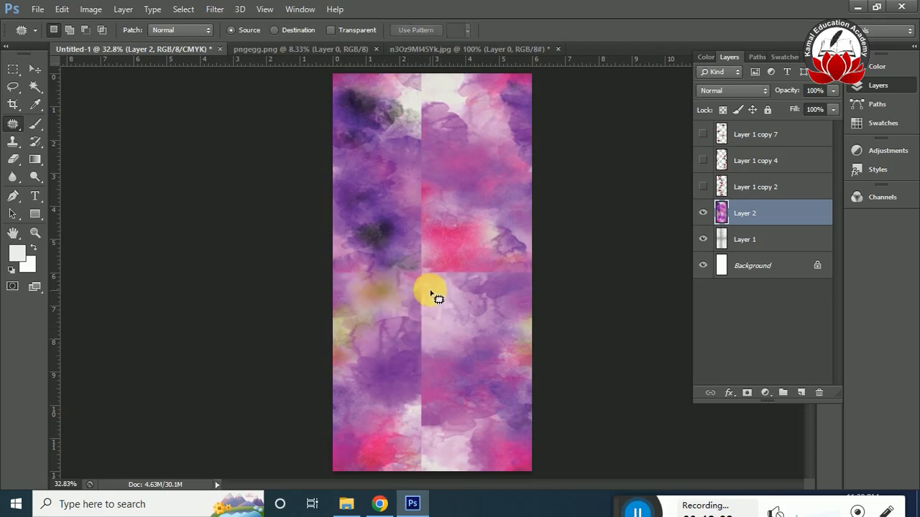
{"action": "left_click_drag", "start_coordinate": [447, 429], "coordinate": [439, 283]}
{"action": "left_click_drag", "start_coordinate": [429, 346], "coordinate": [511, 346]}
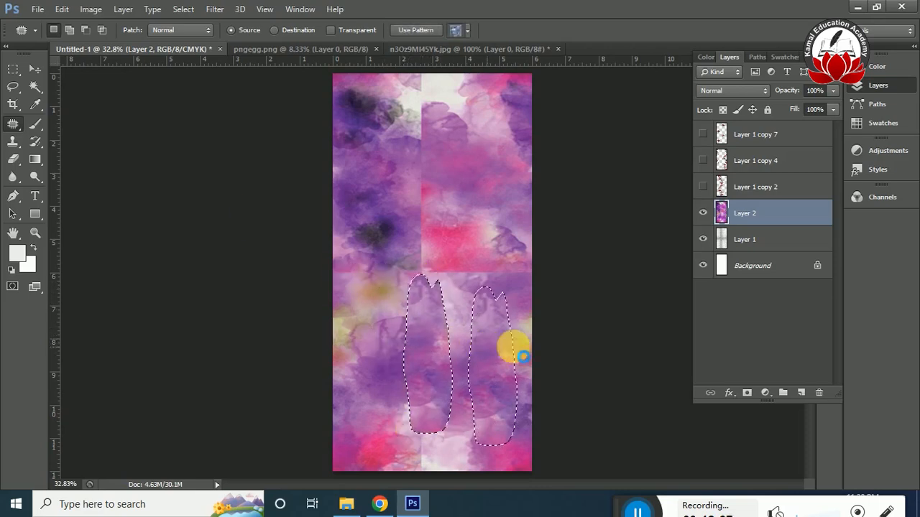
{"action": "key", "text": "ctrl+d"}
{"action": "key", "text": "ctrl+d"}
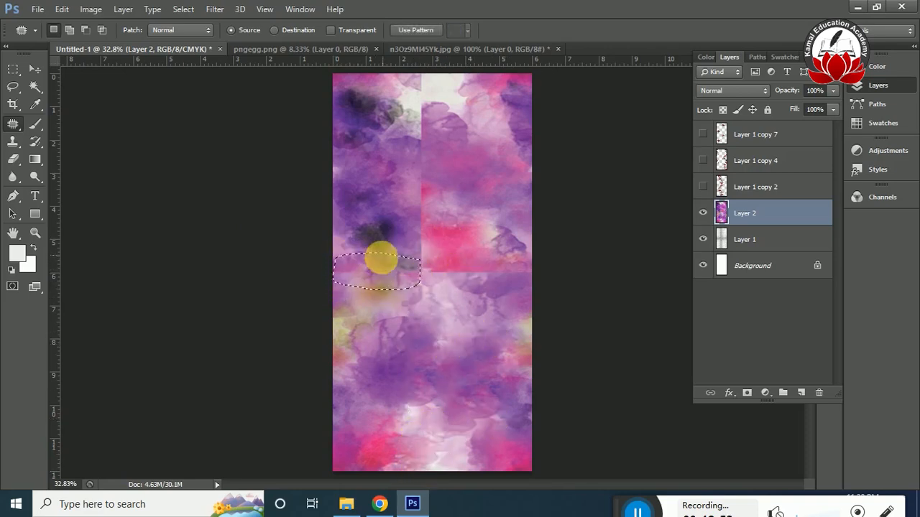
Patch both halves of the watercolor's horizontal seam and the upper half of its vertical seam.
{"action": "left_click_drag", "start_coordinate": [388, 262], "coordinate": [379, 254]}
{"action": "left_click_drag", "start_coordinate": [384, 272], "coordinate": [429, 347]}
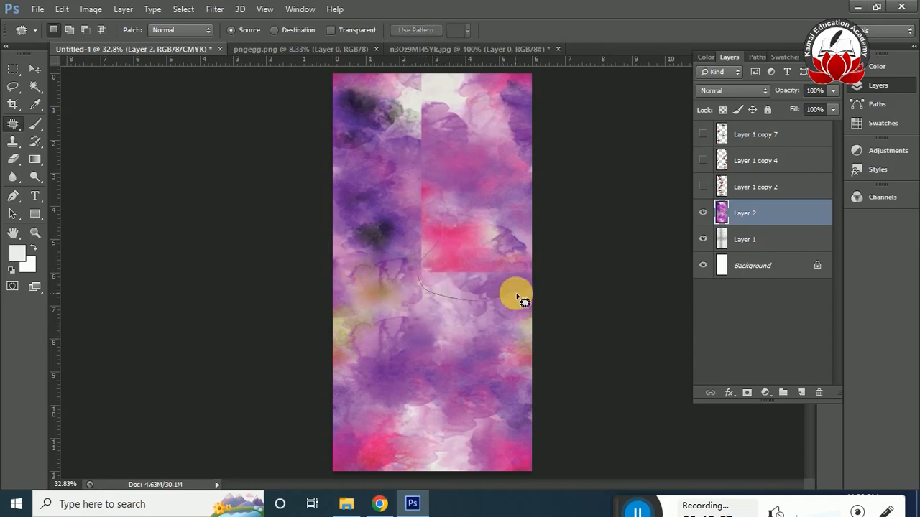
{"action": "left_click_drag", "start_coordinate": [530, 250], "coordinate": [439, 243]}
{"action": "left_click_drag", "start_coordinate": [468, 273], "coordinate": [433, 343]}
{"action": "key", "text": "ctrl+z"}
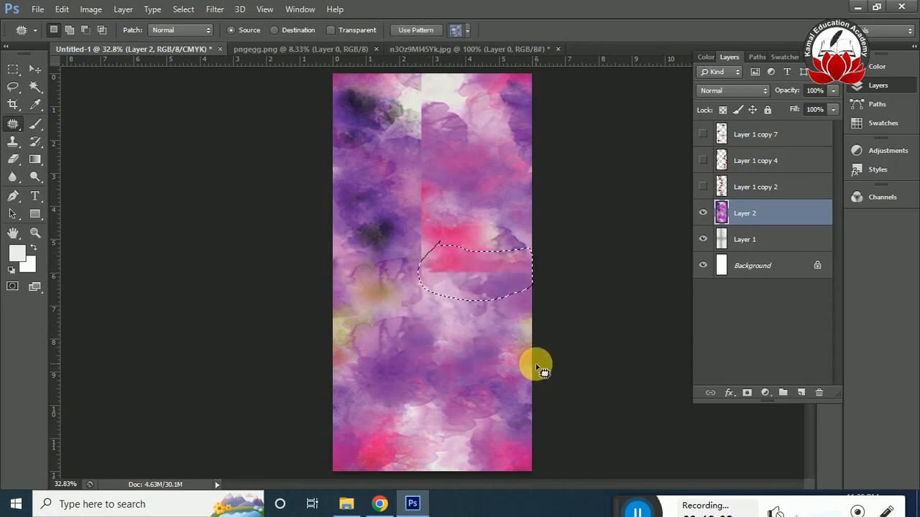
{"action": "left_click_drag", "start_coordinate": [483, 284], "coordinate": [483, 197]}
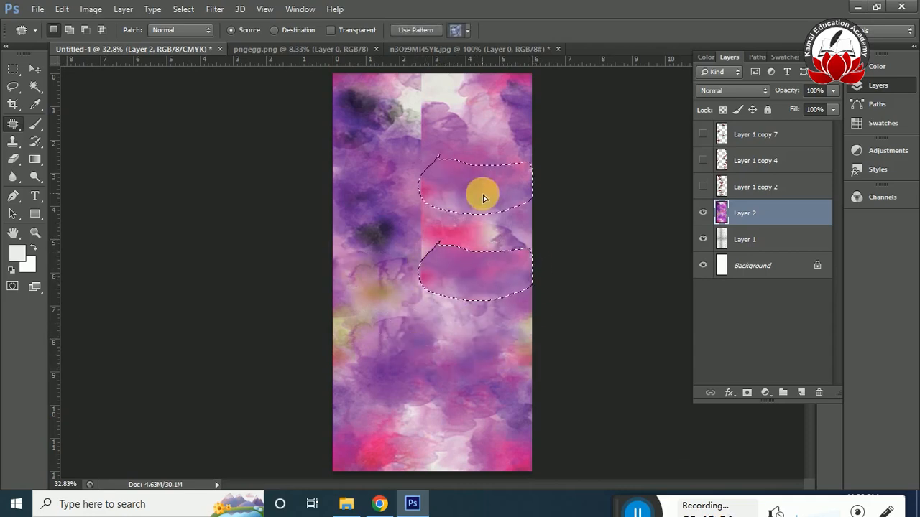
{"action": "left_click", "coordinate": [564, 272]}
{"action": "left_click_drag", "start_coordinate": [428, 295], "coordinate": [446, 73]}
{"action": "left_click_drag", "start_coordinate": [430, 145], "coordinate": [529, 243]}
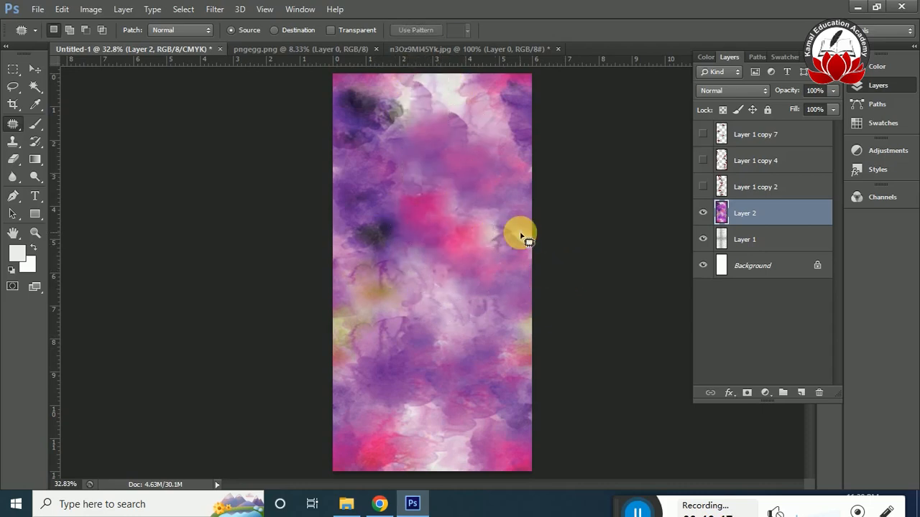
Try darker, lighter and contrast blend modes on the watercolor layer, stopping at Vivid Light.
{"action": "left_click", "coordinate": [740, 91]}
{"action": "left_click", "coordinate": [740, 91]}
{"action": "key", "text": "Down"}
{"action": "key", "text": "Down"}
{"action": "key", "text": "Down"}
{"action": "key", "text": "Down"}
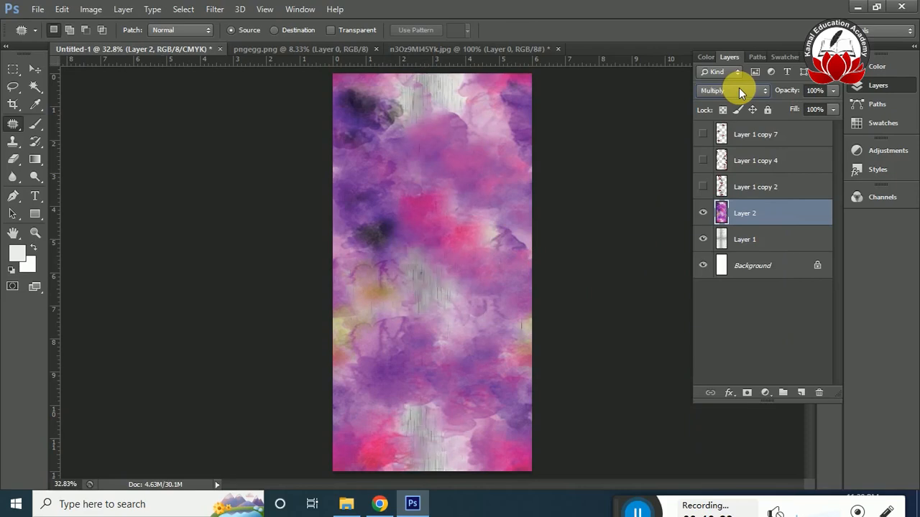
{"action": "key", "text": "Down"}
{"action": "key", "text": "Down"}
{"action": "key", "text": "Down"}
{"action": "key", "text": "Down"}
{"action": "key", "text": "Down"}
{"action": "key", "text": "Down"}
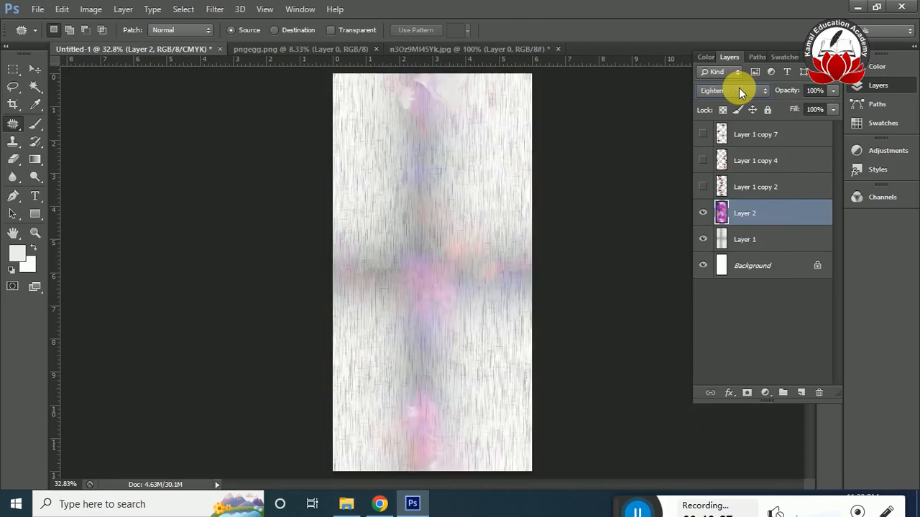
{"action": "key", "text": "Down"}
{"action": "key", "text": "Down"}
{"action": "key", "text": "Down"}
{"action": "key", "text": "Down"}
{"action": "key", "text": "Down"}
{"action": "key", "text": "Down"}
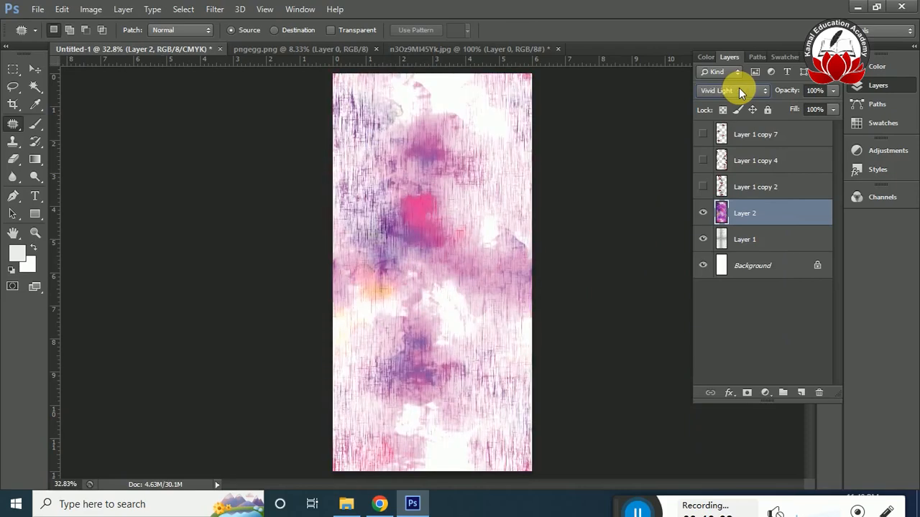
{"action": "key", "text": "Up"}
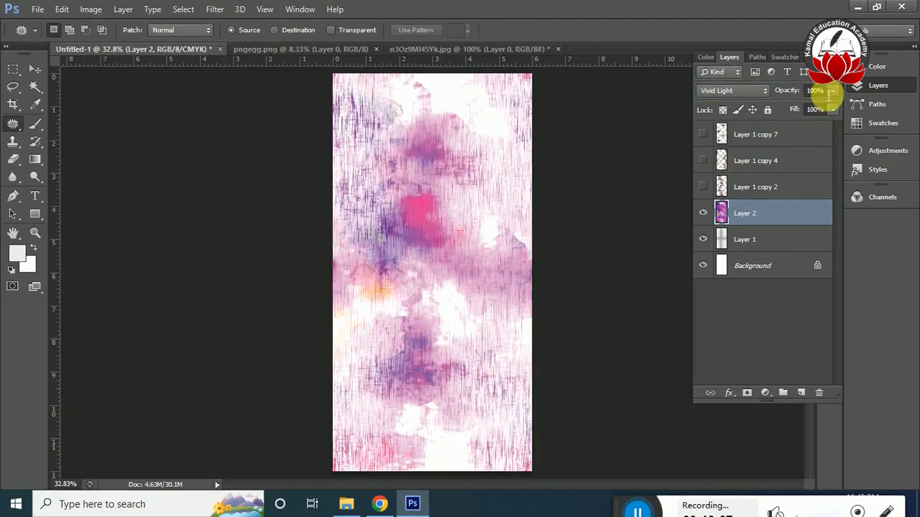
Set the watercolor layer to 40% opacity with Difference blending, and show the three flower layers.
{"action": "type", "text": "40"}
{"action": "left_click", "coordinate": [724, 90]}
{"action": "key", "text": "Down"}
{"action": "key", "text": "Down"}
{"action": "key", "text": "Down"}
{"action": "key", "text": "Down"}
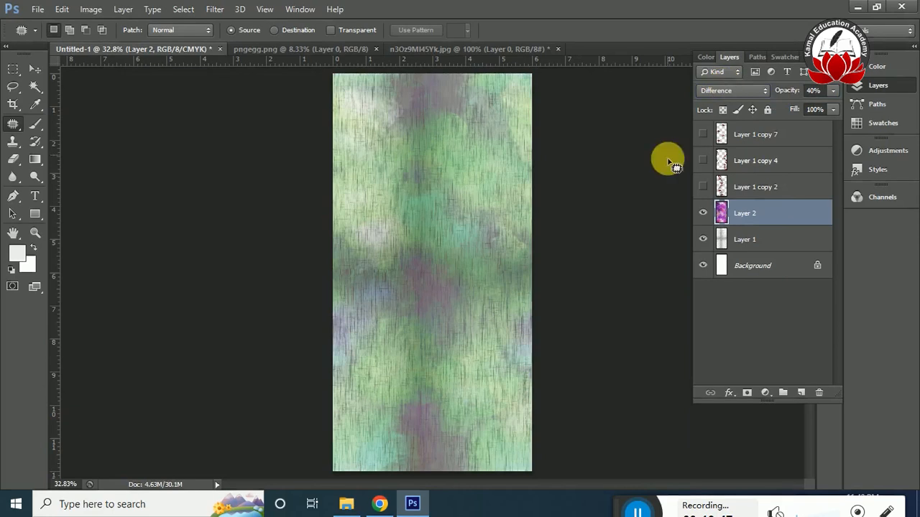
{"action": "left_click_drag", "start_coordinate": [703, 187], "coordinate": [703, 160]}
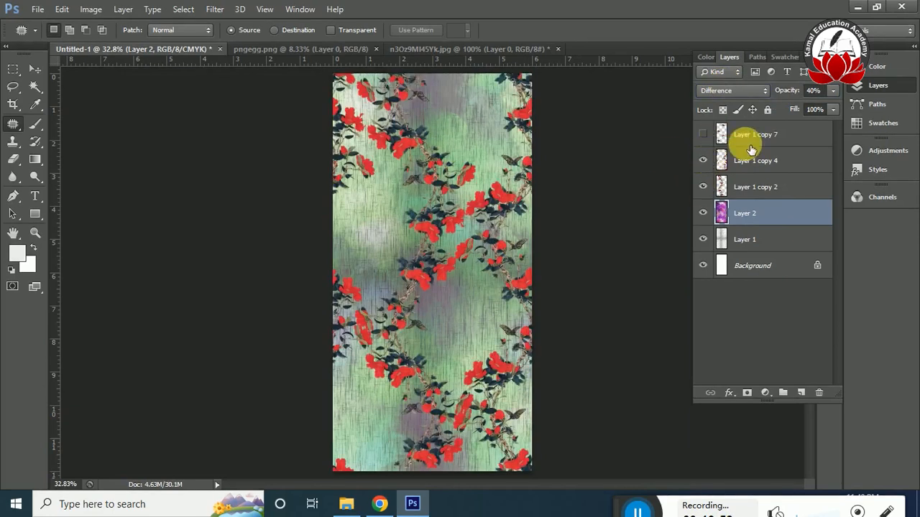
{"action": "left_click", "coordinate": [703, 134]}
Save a JPEG copy of the design as 22122022 in the Downloads folder.
{"action": "left_click", "coordinate": [37, 9]}
{"action": "left_click", "coordinate": [57, 169]}
{"action": "left_click", "coordinate": [528, 287]}
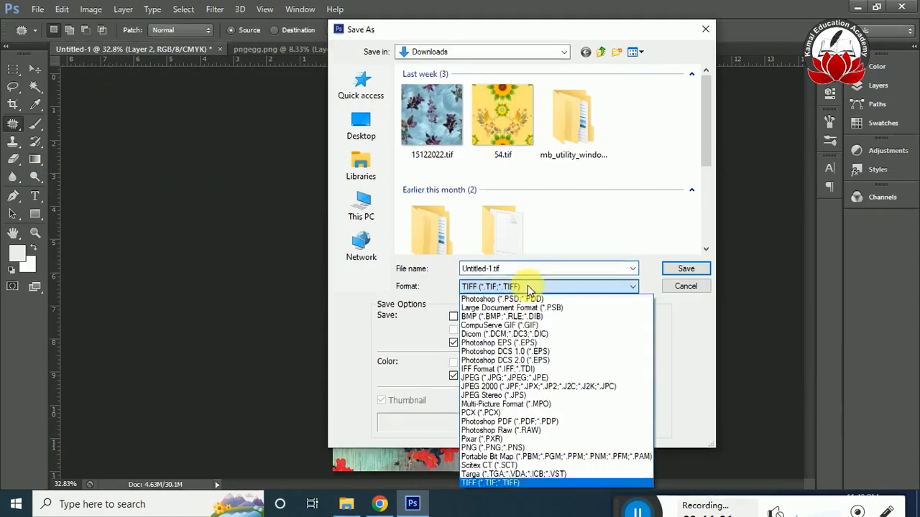
{"action": "left_click", "coordinate": [470, 378]}
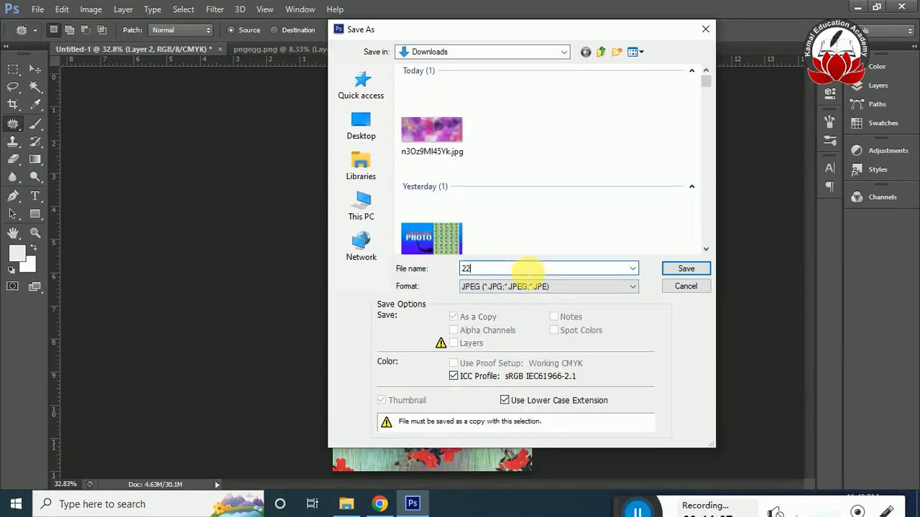
{"action": "key", "text": "Return"}
{"action": "key", "text": "Return"}
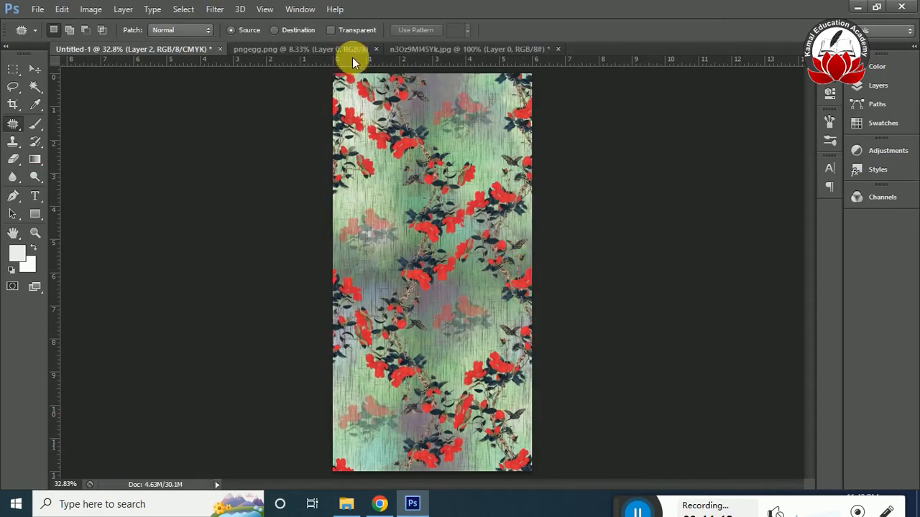
Save the layered design as the TIFF file 2215255.tif in the Downloads folder.
{"action": "key", "text": "ctrl+shift+s"}
{"action": "type", "text": "2215"}
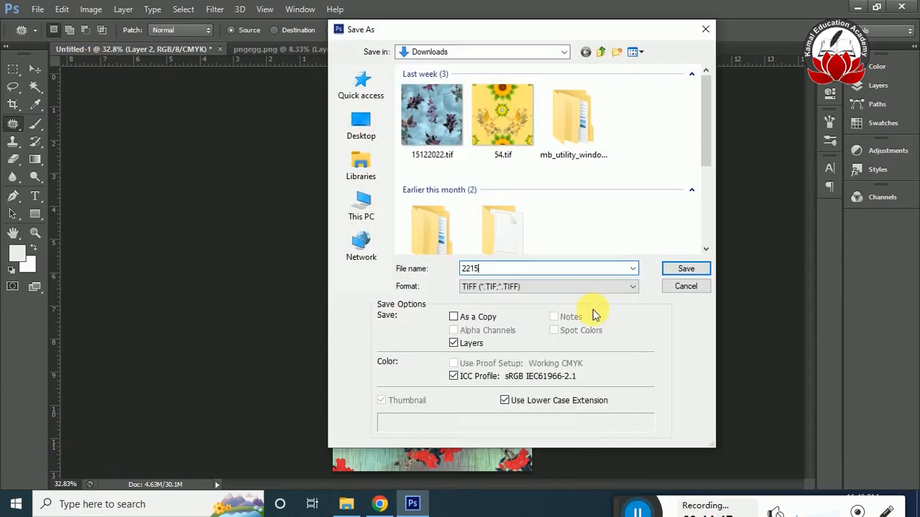
{"action": "key", "text": "Return"}
{"action": "key", "text": "Return"}
{"action": "key", "text": "Return"}
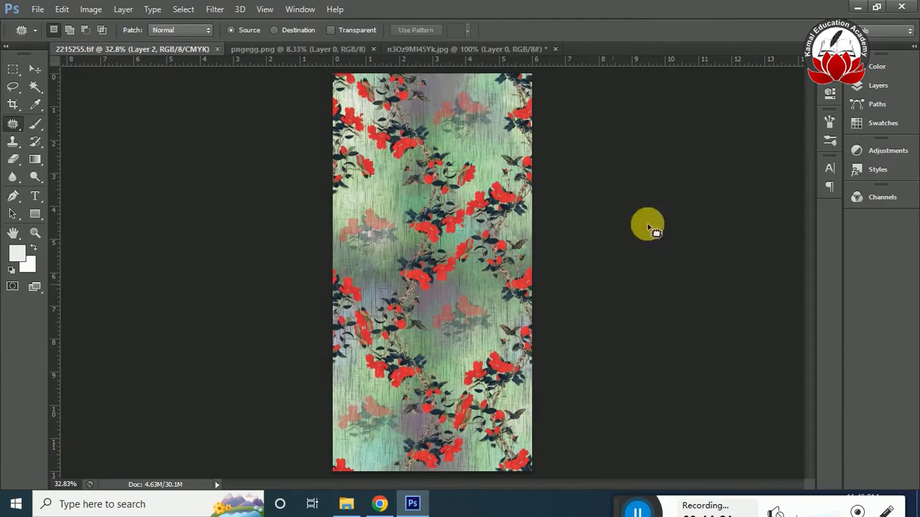
Switch to Chrome and open mydigitex.com in a new tab.
{"action": "left_click", "coordinate": [857, 6]}
{"action": "left_click", "coordinate": [338, 13]}
{"action": "left_click", "coordinate": [323, 38]}
{"action": "type", "text": "mu"}
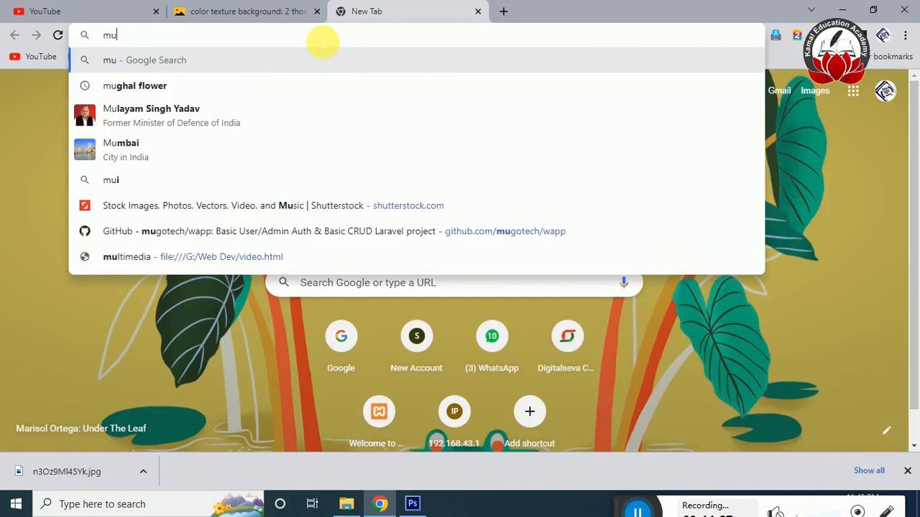
{"action": "key", "text": "BackSpace"}
{"action": "key", "text": "BackSpace"}
{"action": "type", "text": "t"}
{"action": "key", "text": "BackSpace"}
{"action": "type", "text": "mt"}
{"action": "key", "text": "BackSpace"}
{"action": "type", "text": "ydigitex.com"}
{"action": "key", "text": "Return"}
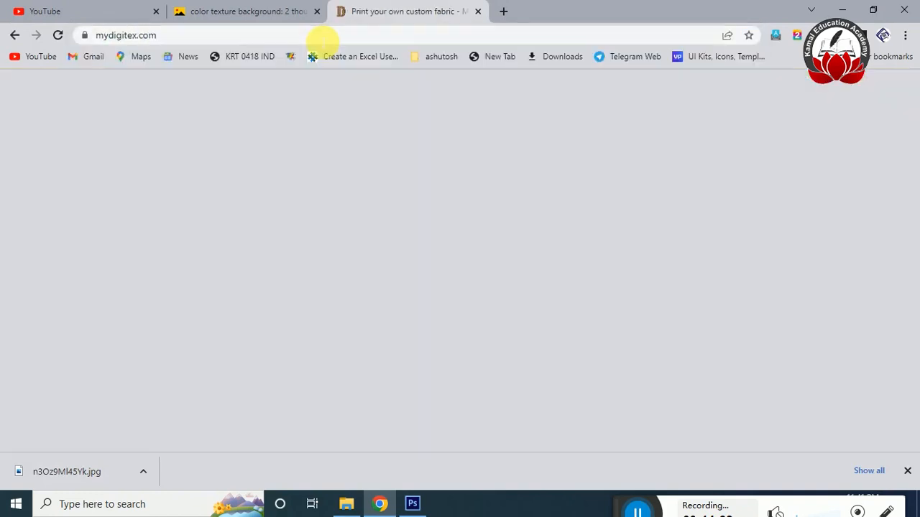
Open the tie-dye print from the all-prints catalogue and upload the 22122022 JPEG from Downloads as the design to show.
{"action": "left_click", "coordinate": [52, 152]}
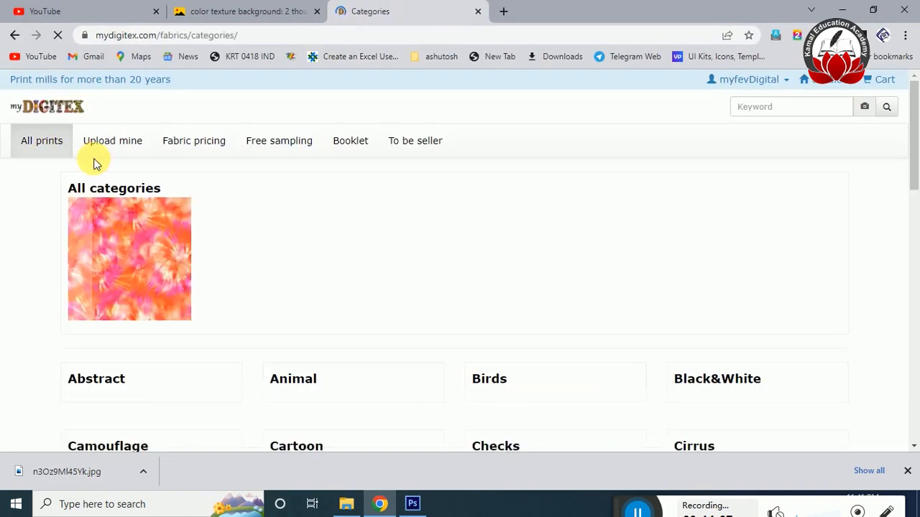
{"action": "left_click", "coordinate": [172, 288]}
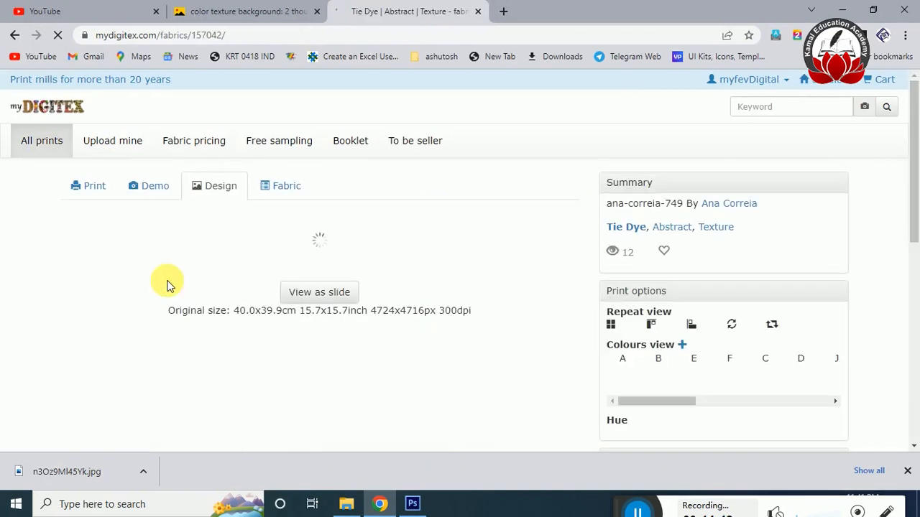
{"action": "left_click", "coordinate": [342, 431]}
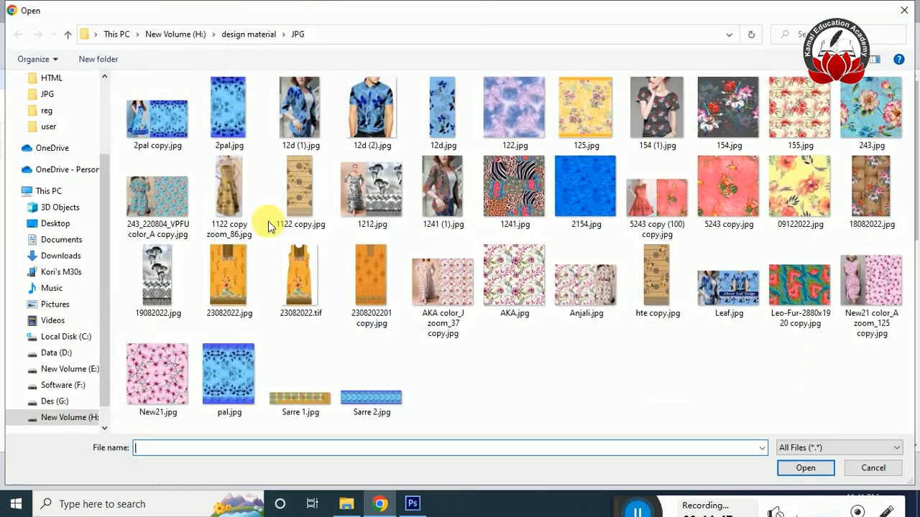
{"action": "left_click", "coordinate": [32, 255]}
{"action": "left_click", "coordinate": [235, 129]}
{"action": "left_click", "coordinate": [805, 467]}
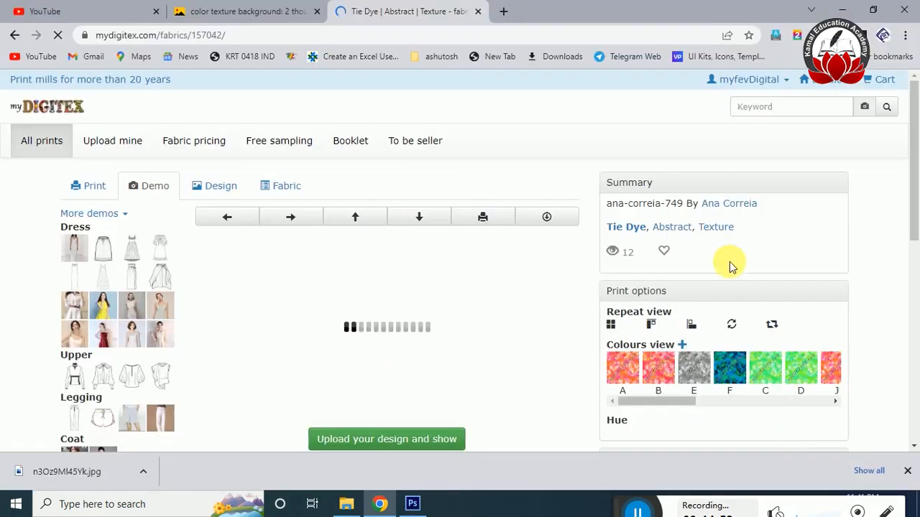
{"action": "left_click_drag", "start_coordinate": [914, 158], "coordinate": [912, 259]}
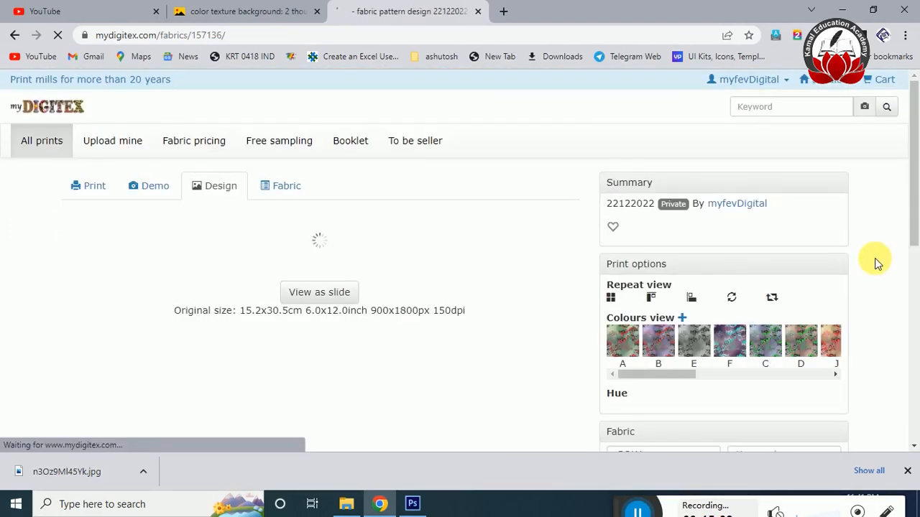
Expand the demo list to all garments and view the uploaded print on the short-sleeved top.
{"action": "left_click_drag", "start_coordinate": [913, 144], "coordinate": [916, 189]}
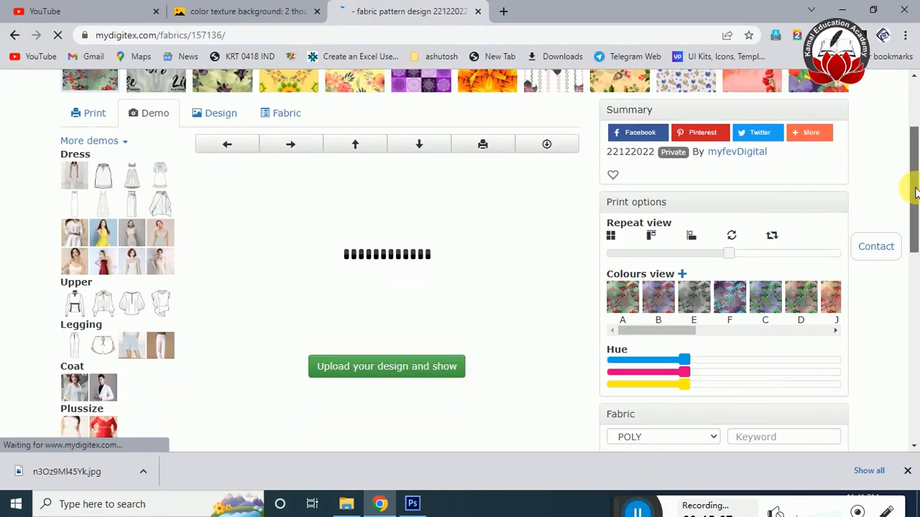
{"action": "left_click", "coordinate": [93, 141]}
{"action": "left_click", "coordinate": [115, 159]}
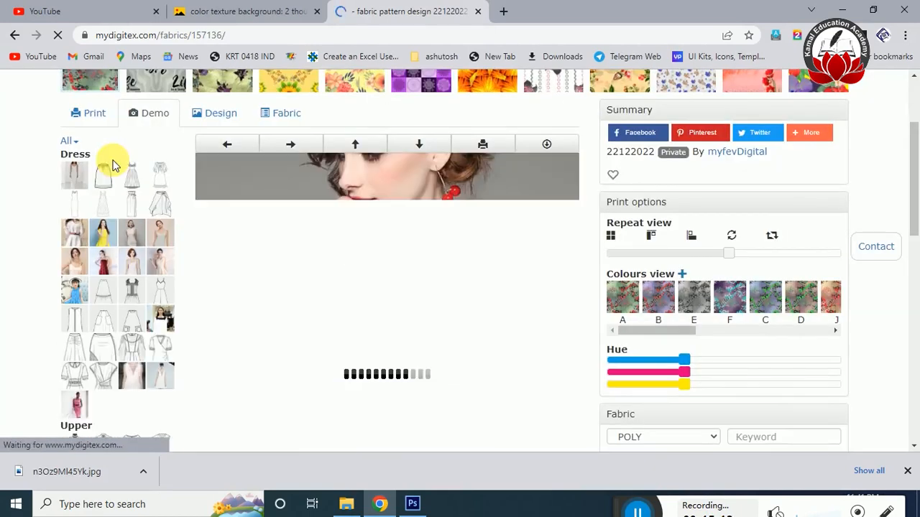
{"action": "left_click_drag", "start_coordinate": [916, 149], "coordinate": [911, 177]}
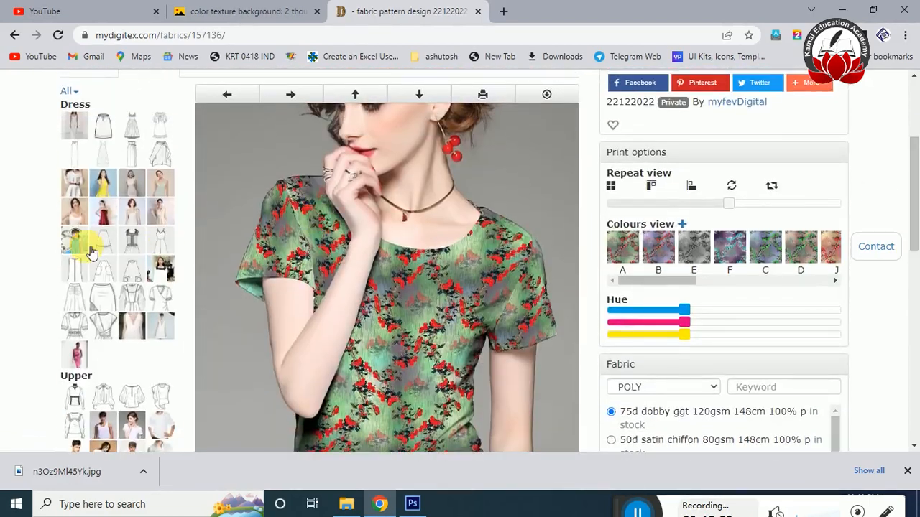
Preview the print on a second-row dress demo and on the red plus-size dress.
{"action": "left_click", "coordinate": [81, 150]}
{"action": "left_click_drag", "start_coordinate": [913, 186], "coordinate": [911, 286]}
{"action": "left_click", "coordinate": [105, 348]}
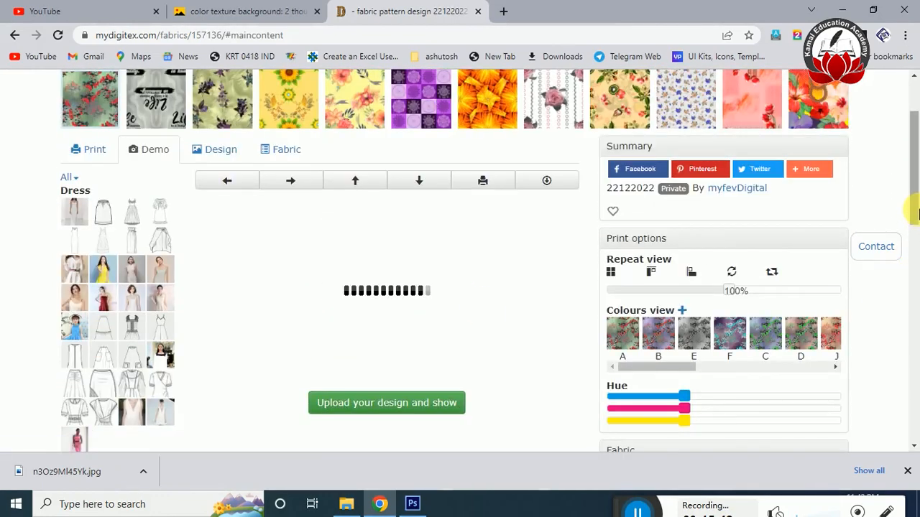
{"action": "mouse_move", "coordinate": [916, 213]}
{"action": "left_mouse_down"}
{"action": "mouse_move", "coordinate": [912, 286]}
{"action": "mouse_move", "coordinate": [914, 189]}
{"action": "mouse_move", "coordinate": [916, 210]}
{"action": "left_mouse_up"}
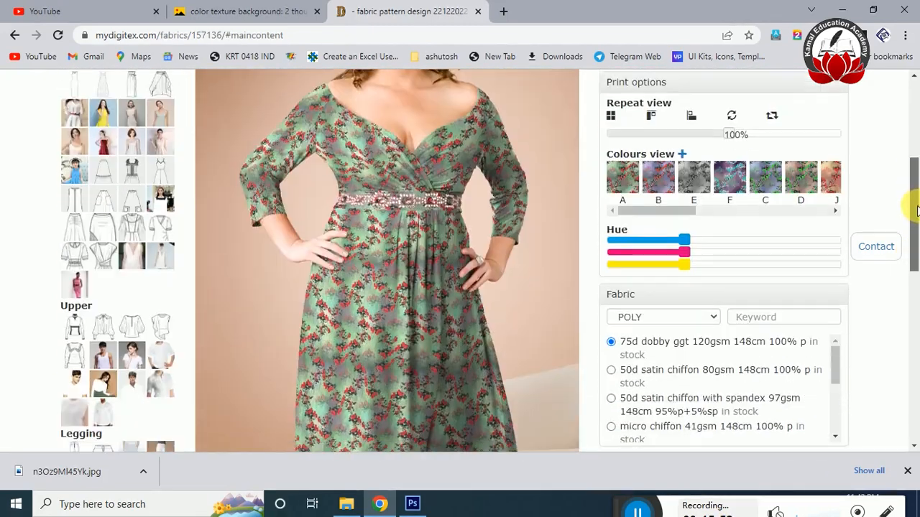
Preview the print on further dress demos, ending with the sleeveless flared dress in the fourth row.
{"action": "left_click", "coordinate": [142, 263]}
{"action": "left_click_drag", "start_coordinate": [915, 155], "coordinate": [898, 181]}
{"action": "left_click", "coordinate": [165, 211]}
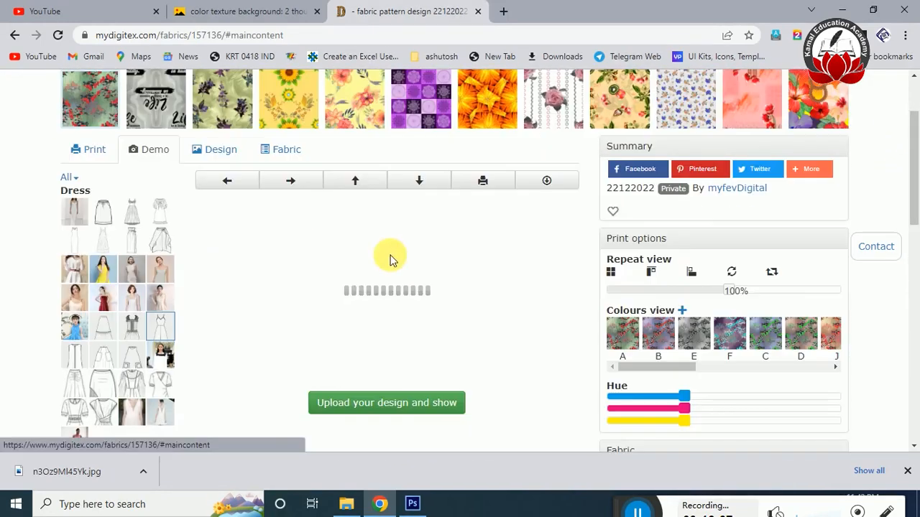
{"action": "left_click", "coordinate": [168, 304]}
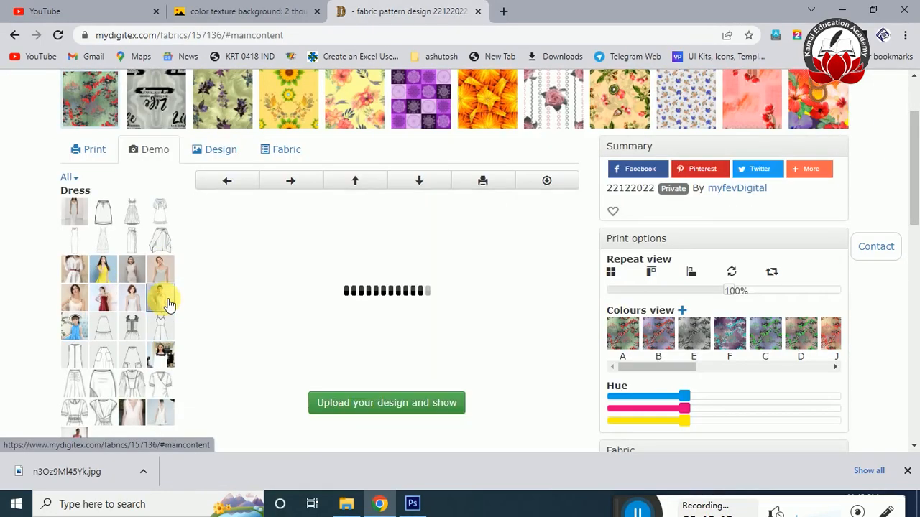
{"action": "left_click_drag", "start_coordinate": [912, 150], "coordinate": [898, 215]}
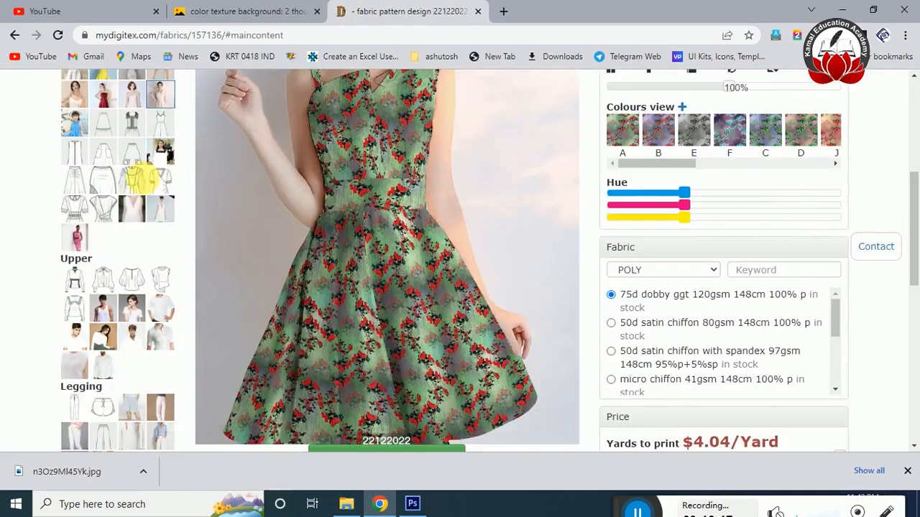
Preview the print on a long-sleeved outfit, the first upper garment and the belted dress in the third row.
{"action": "left_click", "coordinate": [139, 166]}
{"action": "left_click_drag", "start_coordinate": [912, 179], "coordinate": [913, 263]}
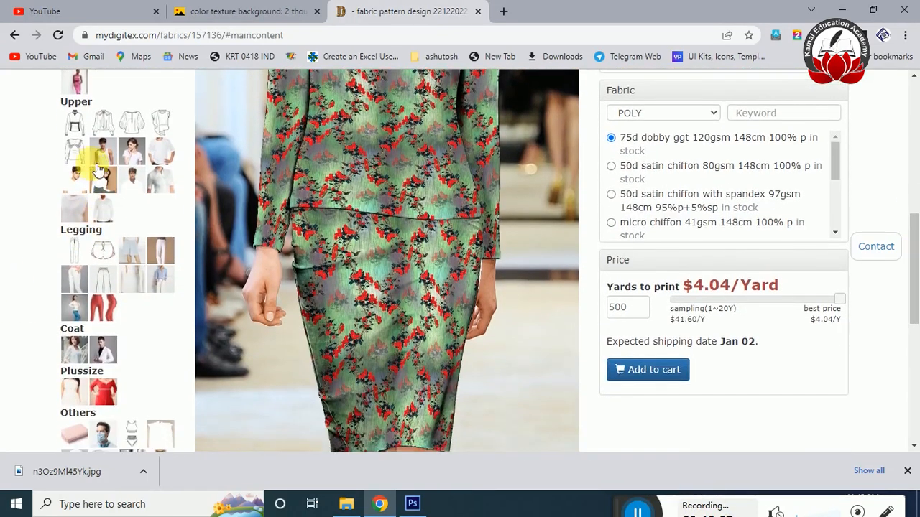
{"action": "left_click", "coordinate": [75, 120]}
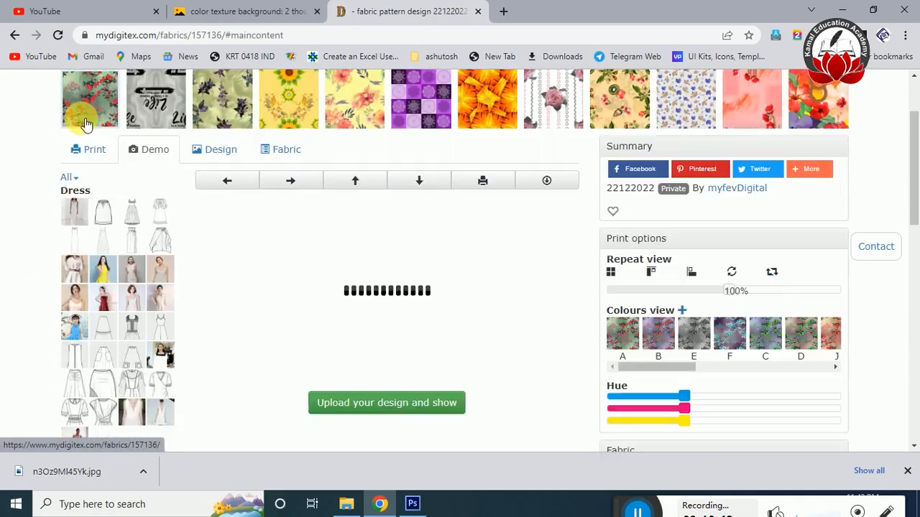
{"action": "left_click", "coordinate": [83, 275]}
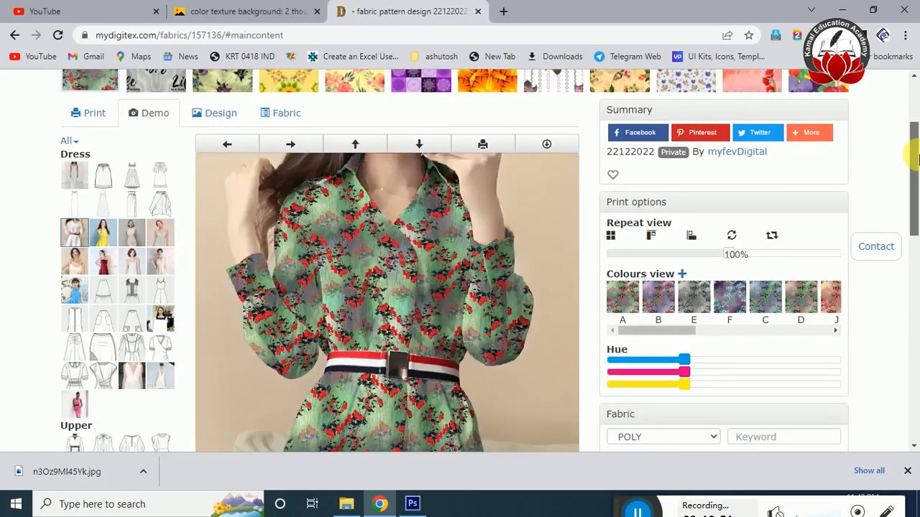
Continue through the garment demos and preview the print on the sleeveless plus-size dress.
{"action": "left_click_drag", "start_coordinate": [912, 140], "coordinate": [918, 298]}
{"action": "left_click", "coordinate": [103, 271]}
{"action": "left_click_drag", "start_coordinate": [915, 153], "coordinate": [912, 172]}
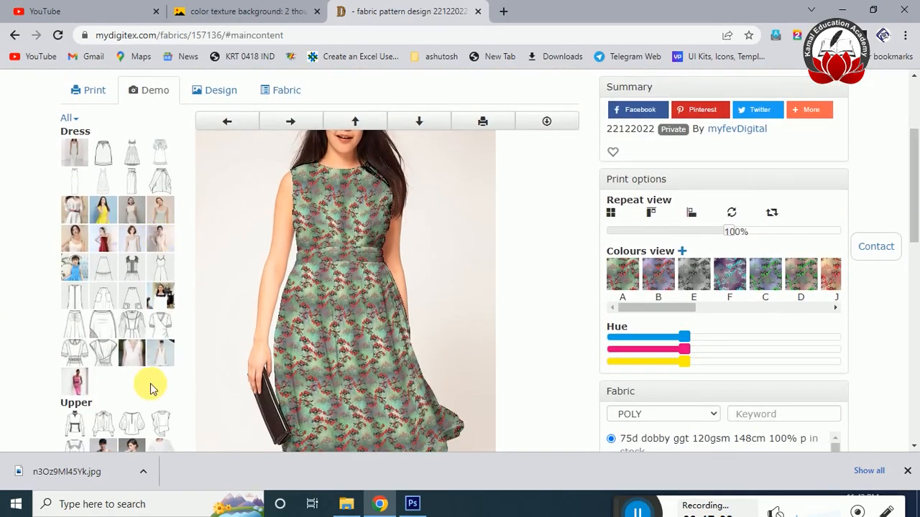
{"action": "left_click_drag", "start_coordinate": [912, 180], "coordinate": [905, 279]}
{"action": "left_click", "coordinate": [78, 392]}
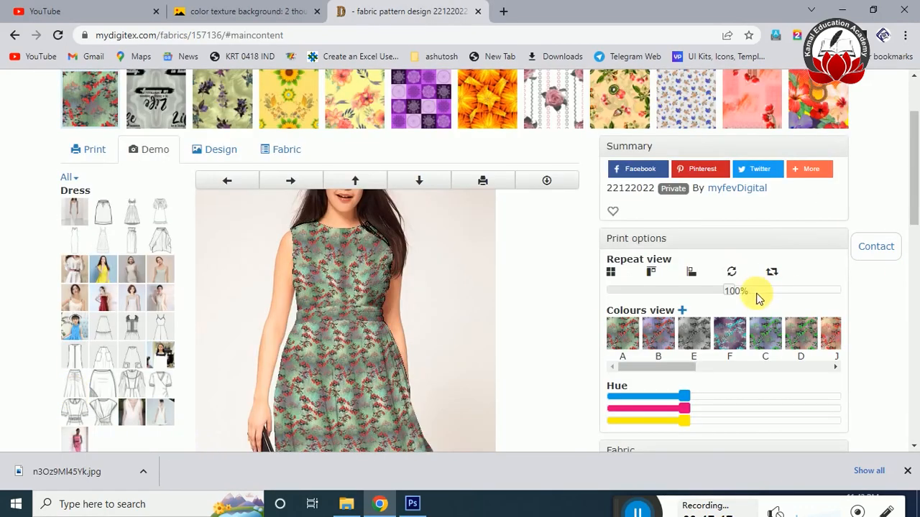
Scale the print's repeat to 113% and apply the circular-arrows repeat option to the dress preview.
{"action": "left_click_drag", "start_coordinate": [913, 187], "coordinate": [913, 211]}
{"action": "left_click", "coordinate": [745, 209]}
{"action": "left_click", "coordinate": [731, 193]}
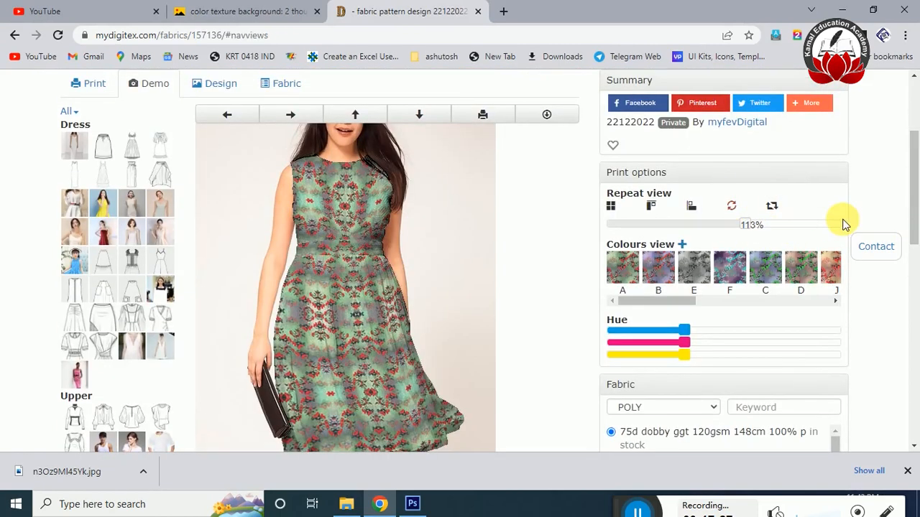
{"action": "mouse_move", "coordinate": [914, 171]}
{"action": "left_mouse_down"}
{"action": "mouse_move", "coordinate": [919, 189]}
{"action": "mouse_move", "coordinate": [915, 154]}
{"action": "left_mouse_up"}
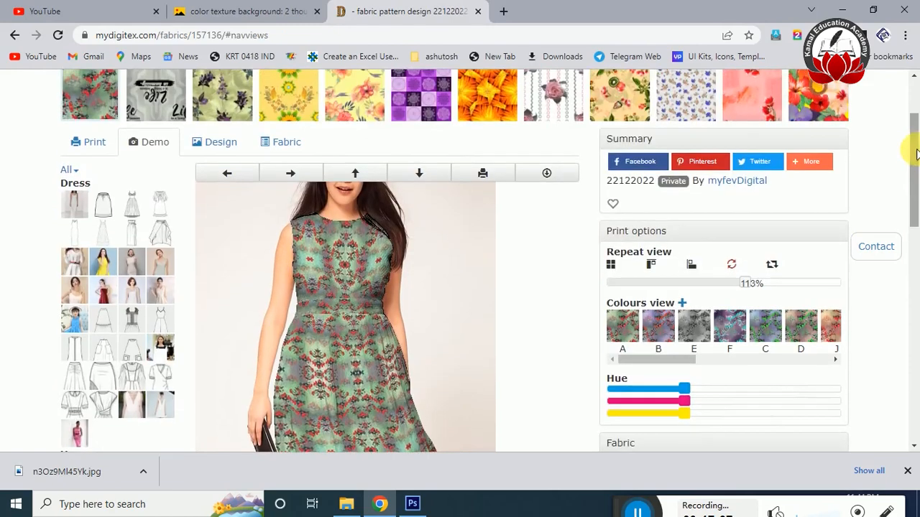